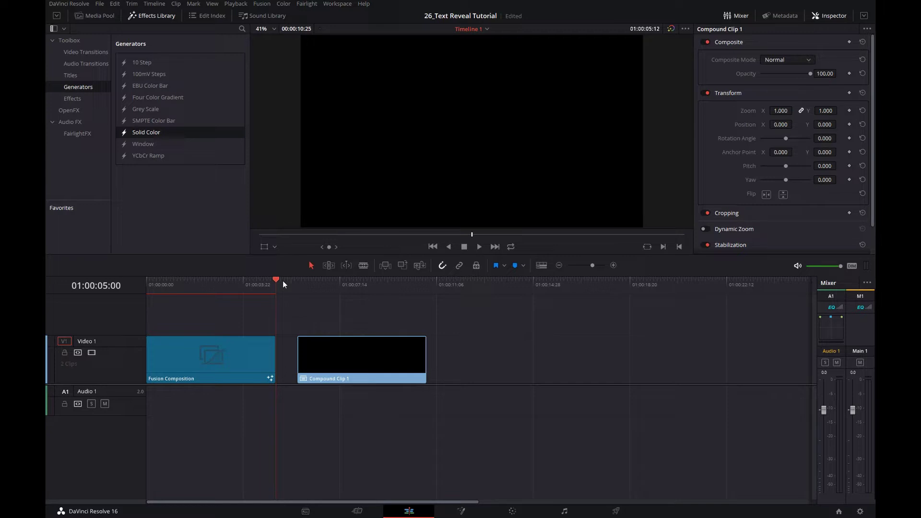
Open the compound clip in the Fusion page, widen the node area and delete the MediaIn1 node.
{"action": "left_click_drag", "start_coordinate": [283, 281], "coordinate": [297, 283]}
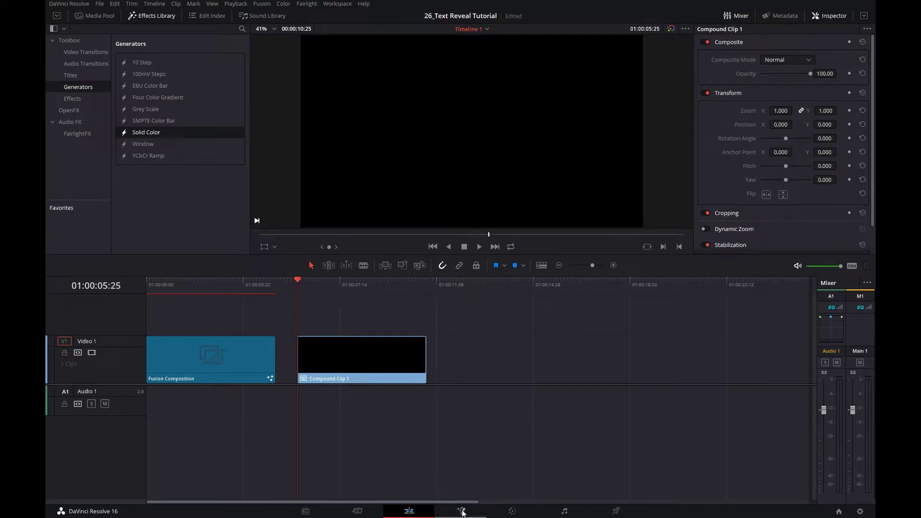
{"action": "left_click", "coordinate": [461, 511]}
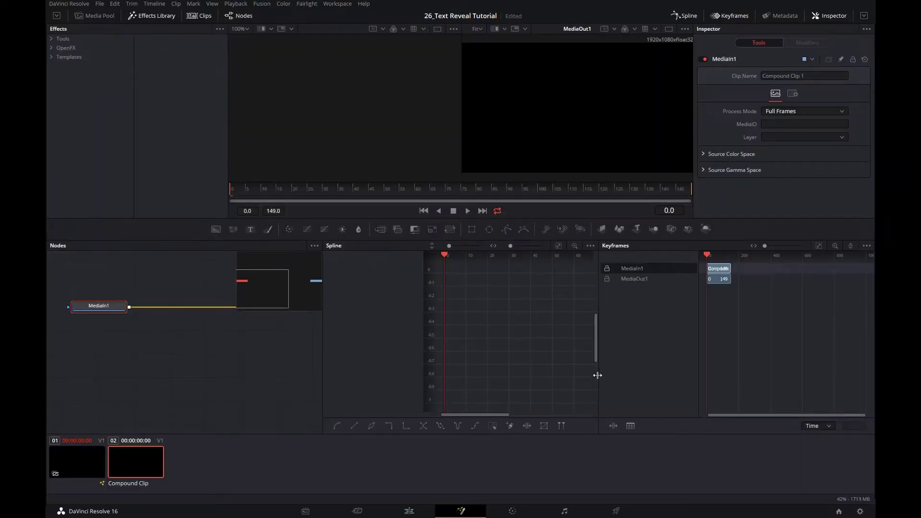
{"action": "left_click_drag", "start_coordinate": [598, 372], "coordinate": [756, 371]}
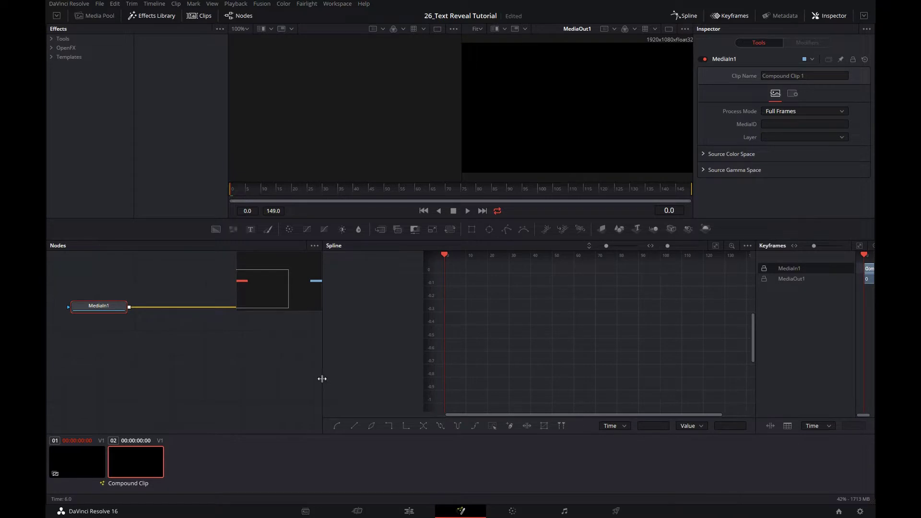
{"action": "left_click_drag", "start_coordinate": [322, 380], "coordinate": [532, 376]}
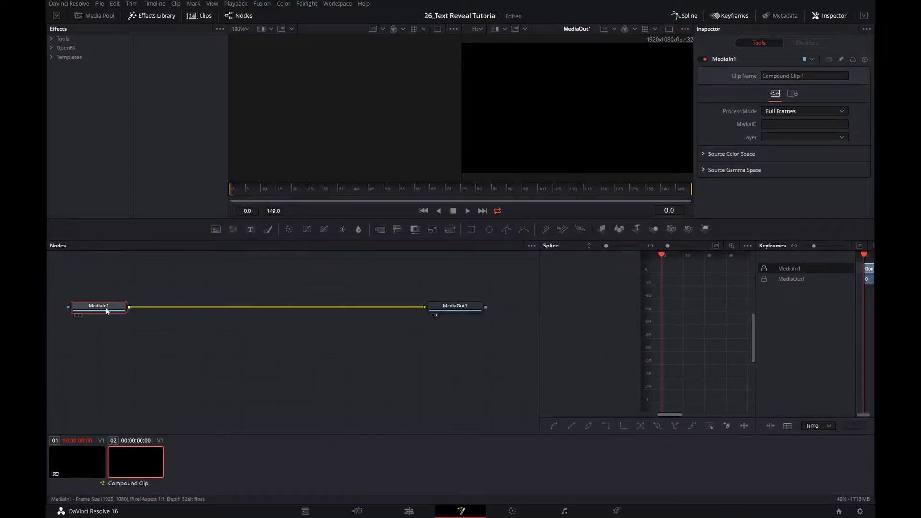
{"action": "key", "text": "Delete"}
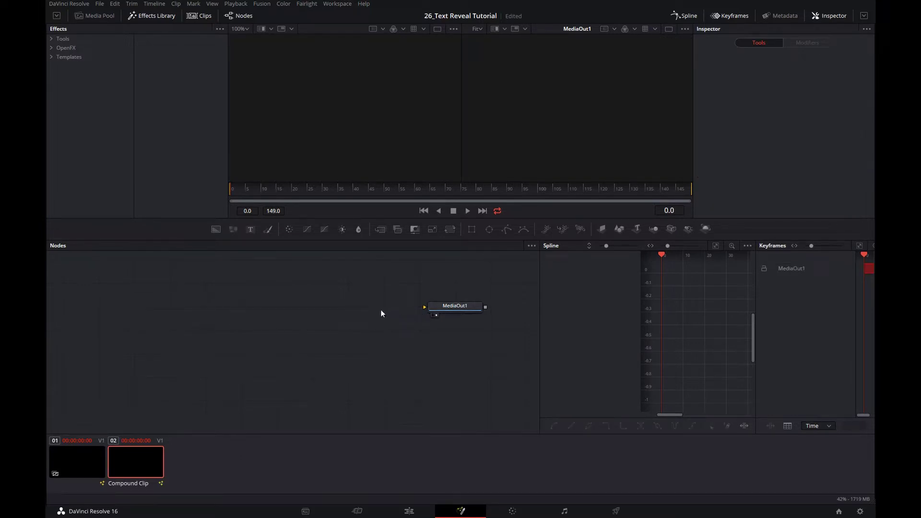
Add a Text+ node, move MediaOut1 closer to it and connect the text output to MediaOut1.
{"action": "left_click", "coordinate": [249, 230]}
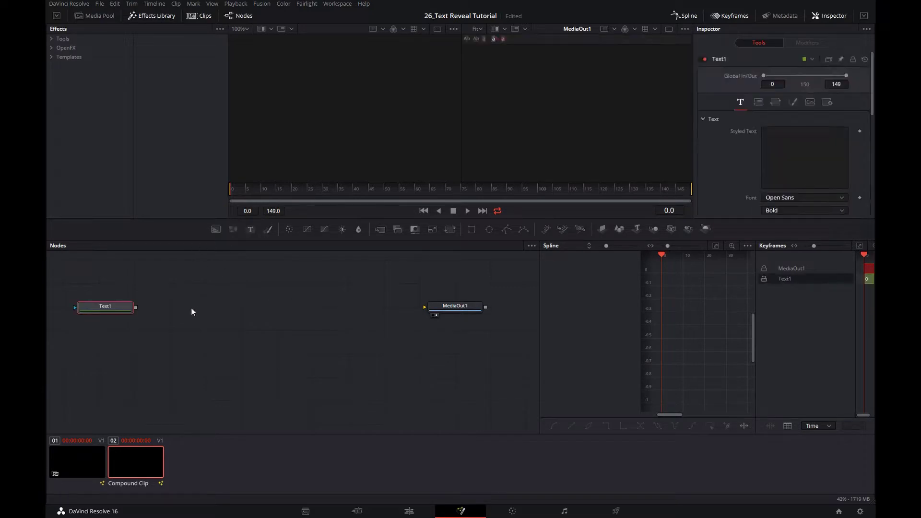
{"action": "left_click", "coordinate": [451, 308]}
{"action": "left_click_drag", "start_coordinate": [451, 309], "coordinate": [295, 310]}
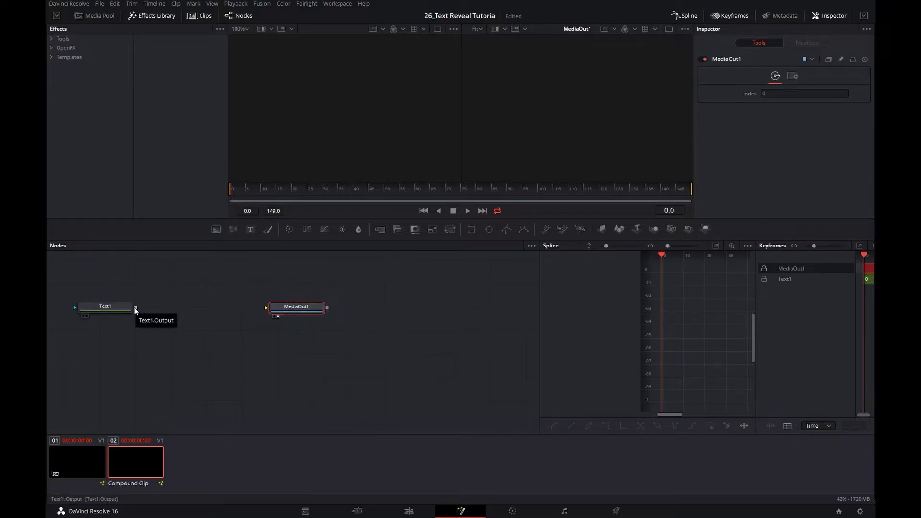
{"action": "left_click_drag", "start_coordinate": [135, 310], "coordinate": [169, 311]}
{"action": "left_click_drag", "start_coordinate": [257, 311], "coordinate": [266, 307]}
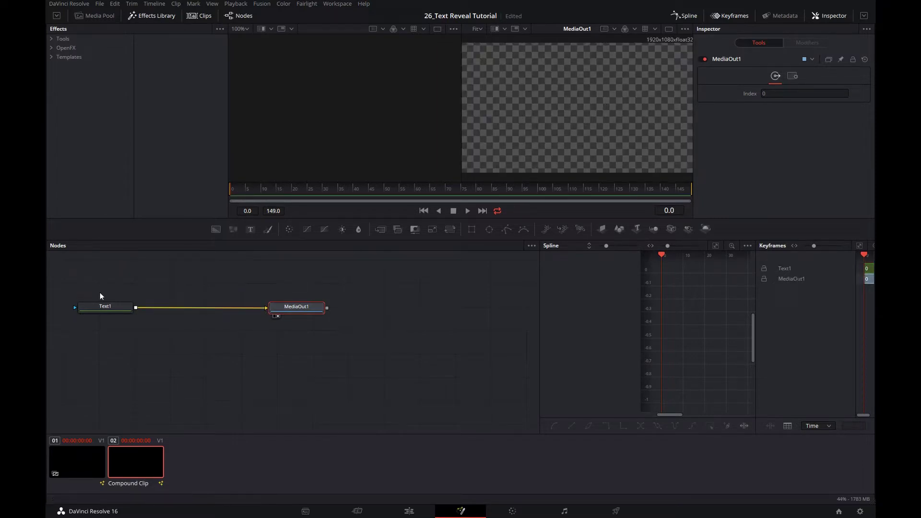
Enter "TEXT REVEAL" as the styled text of Text1 and set its horizontal anchor to left.
{"action": "left_click", "coordinate": [103, 307]}
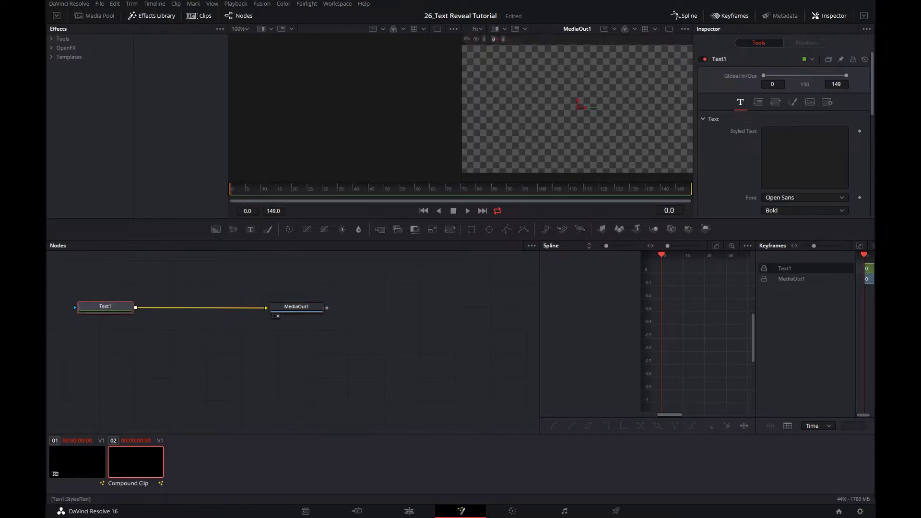
{"action": "left_click", "coordinate": [789, 135]}
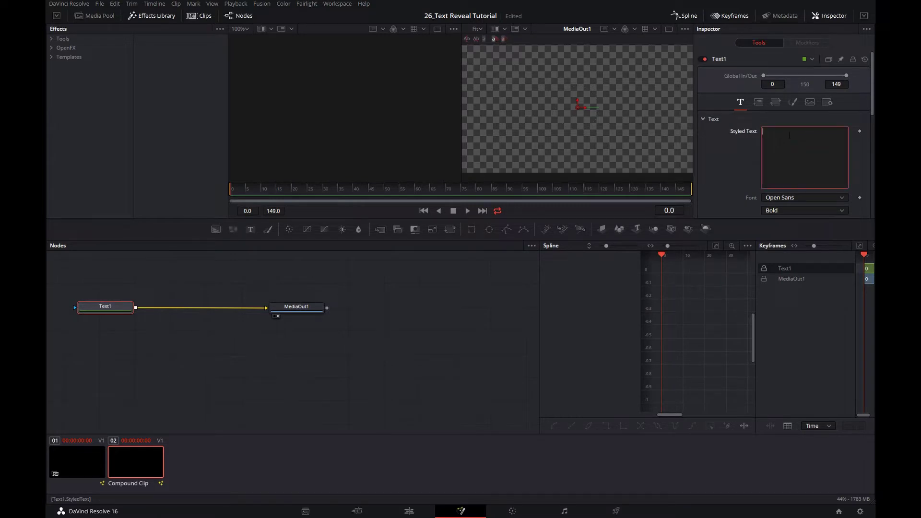
{"action": "type", "text": "T"}
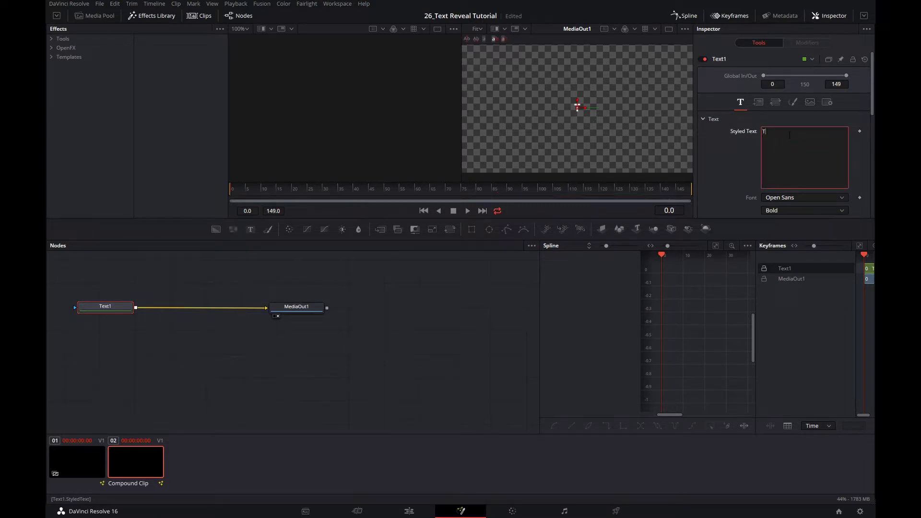
{"action": "type", "text": "EXT REVE"}
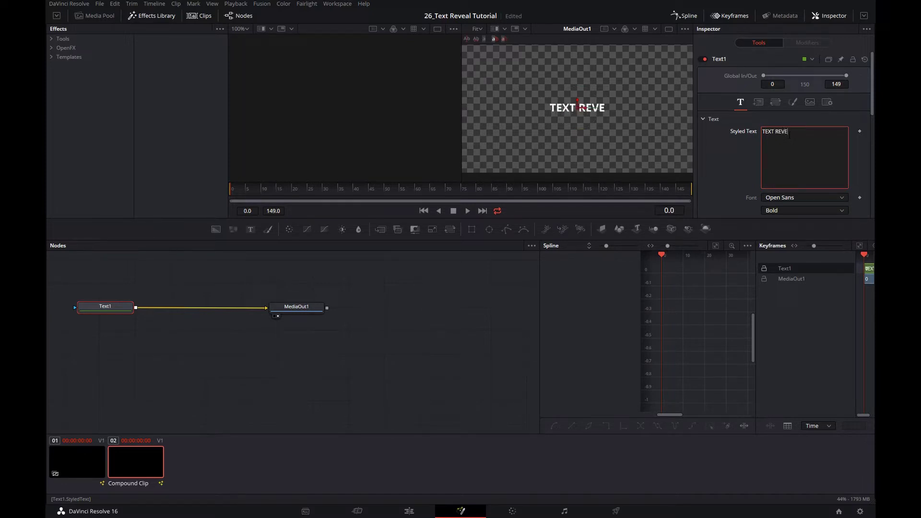
{"action": "type", "text": "AL"}
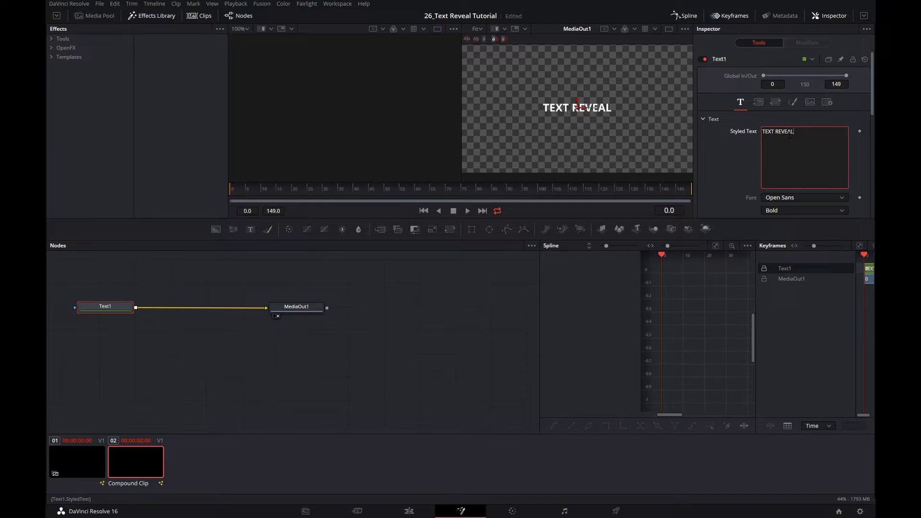
{"action": "scroll", "coordinate": [744, 157], "scroll_direction": "down", "scroll_amount": 5}
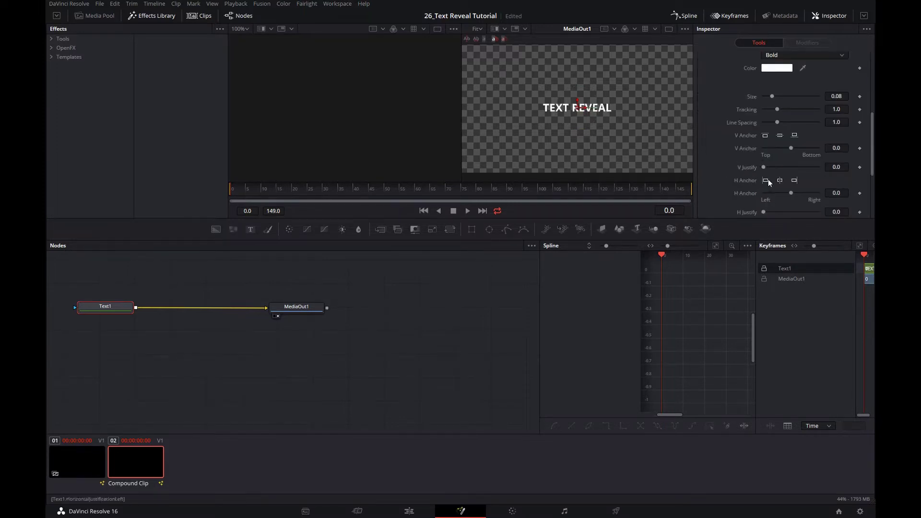
{"action": "left_click", "coordinate": [765, 181]}
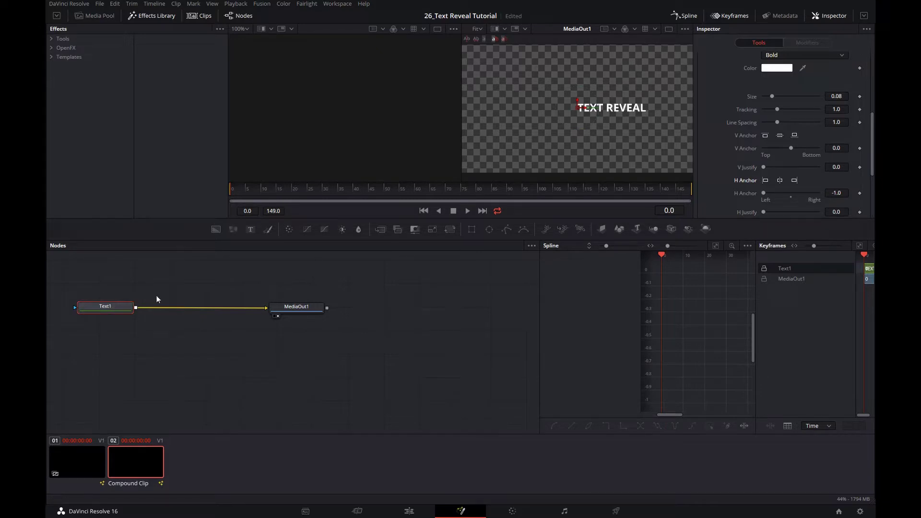
Add a rectangle mask to Text1 and shift it horizontally in the viewer so its left edge meets the start of the text.
{"action": "left_click", "coordinate": [472, 229]}
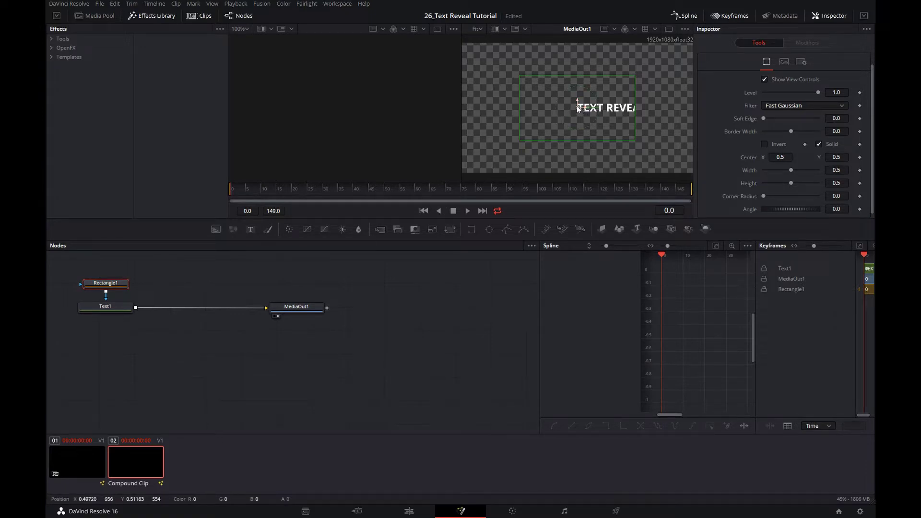
{"action": "left_click_drag", "start_coordinate": [576, 108], "coordinate": [636, 110]}
Set the Text1 layout Center X to 0.0 and keyframe the center at frame 0.
{"action": "left_click", "coordinate": [114, 307]}
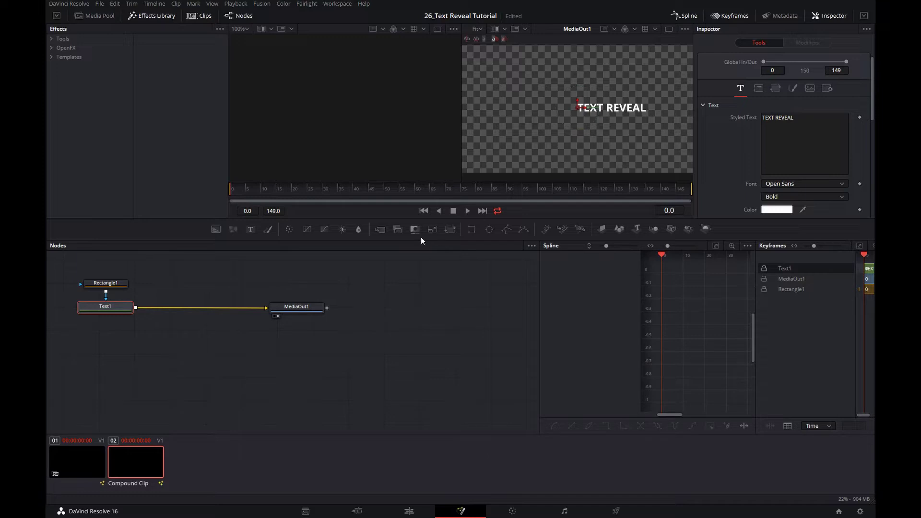
{"action": "left_click", "coordinate": [758, 90]}
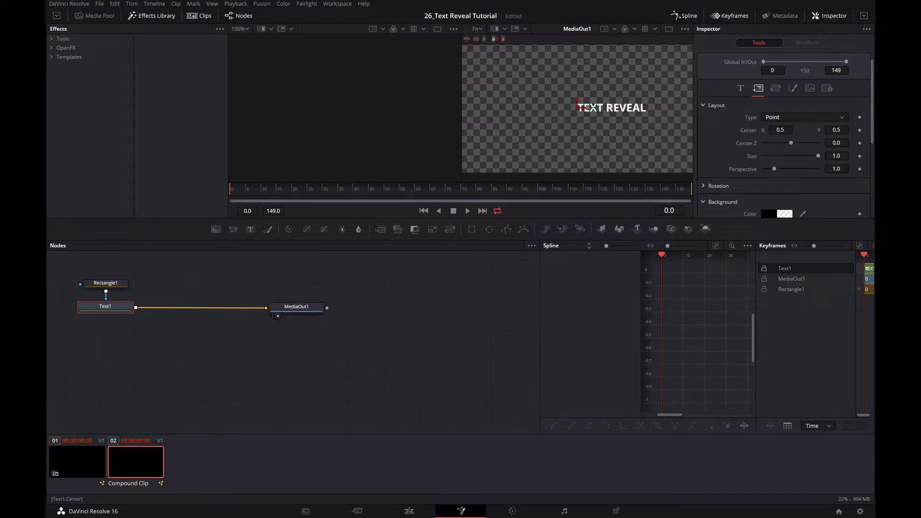
{"action": "left_click", "coordinate": [782, 130]}
{"action": "type", "text": "0."}
{"action": "key", "text": "Return"}
{"action": "left_click", "coordinate": [860, 130]}
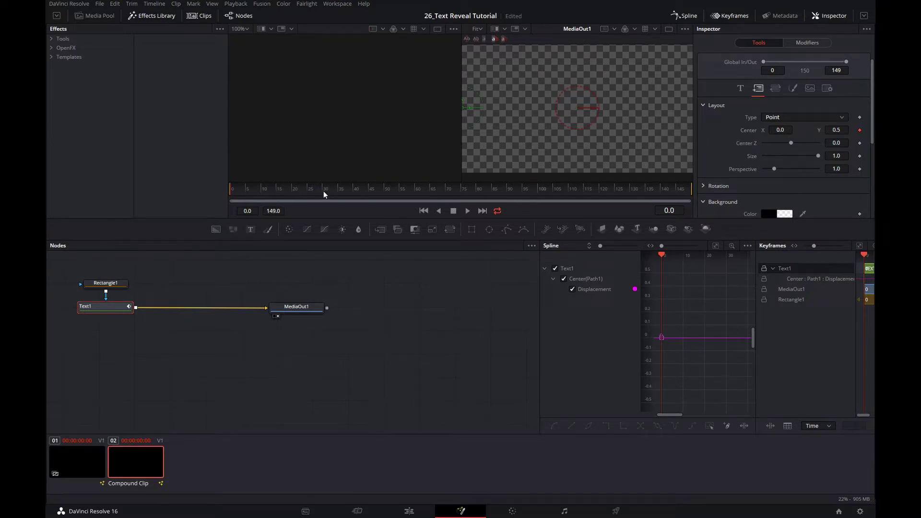
Keyframe the text's unchanged center at frame 30 and set Center X to 0.5 at frame 50.
{"action": "left_click", "coordinate": [324, 194]}
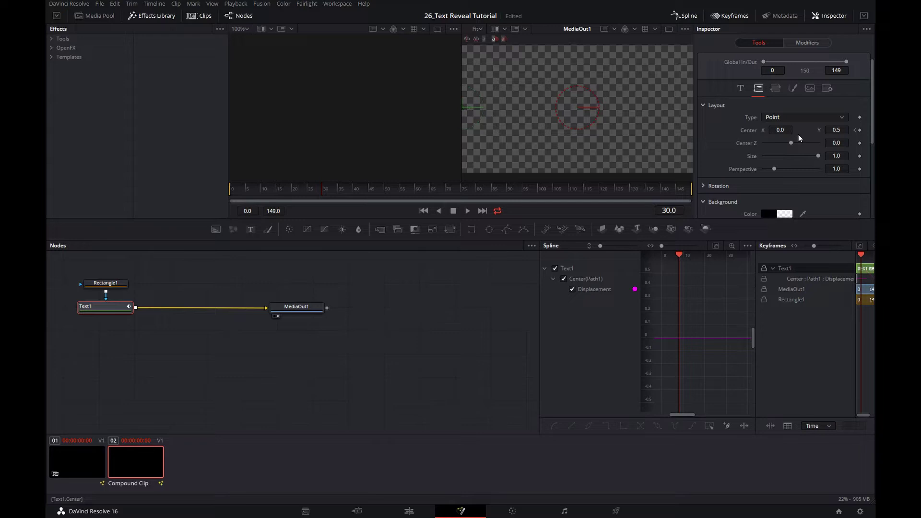
{"action": "left_click", "coordinate": [860, 130]}
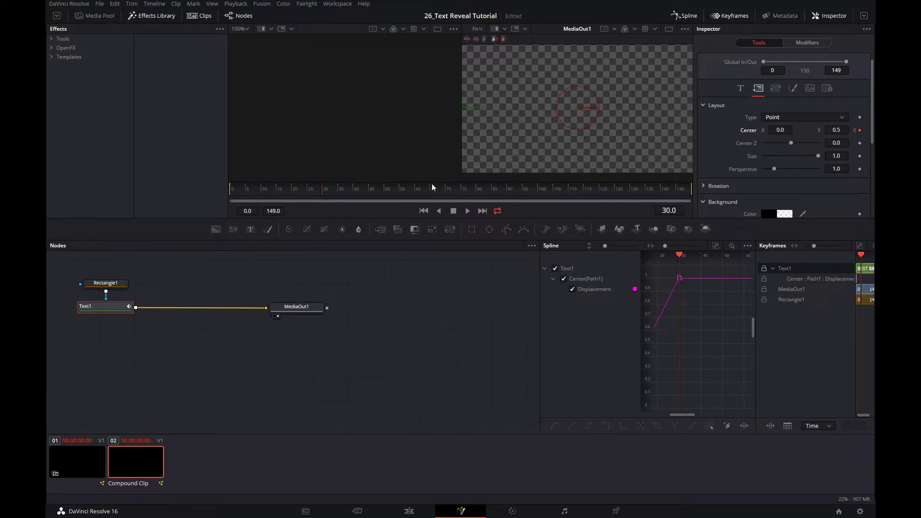
{"action": "left_click", "coordinate": [386, 194]}
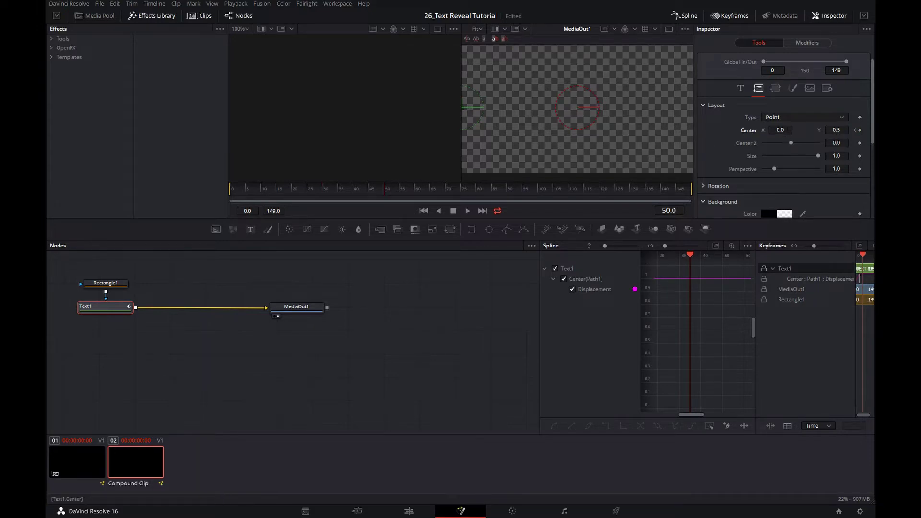
{"action": "left_click", "coordinate": [787, 133]}
{"action": "key", "text": "BackSpace"}
{"action": "type", "text": "5"}
{"action": "key", "text": "Tab"}
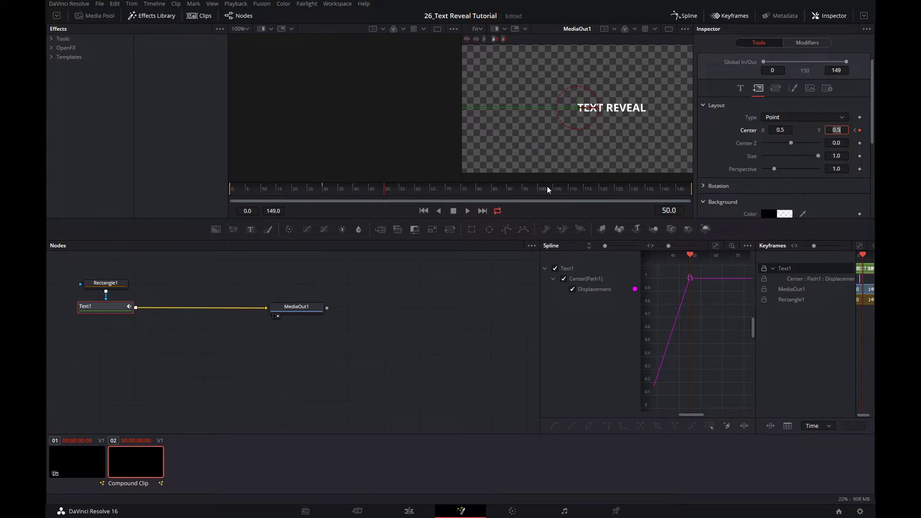
Keyframe the text's center at frame 115 and set Center X to 0.0 at frame 130.
{"action": "left_click", "coordinate": [584, 193]}
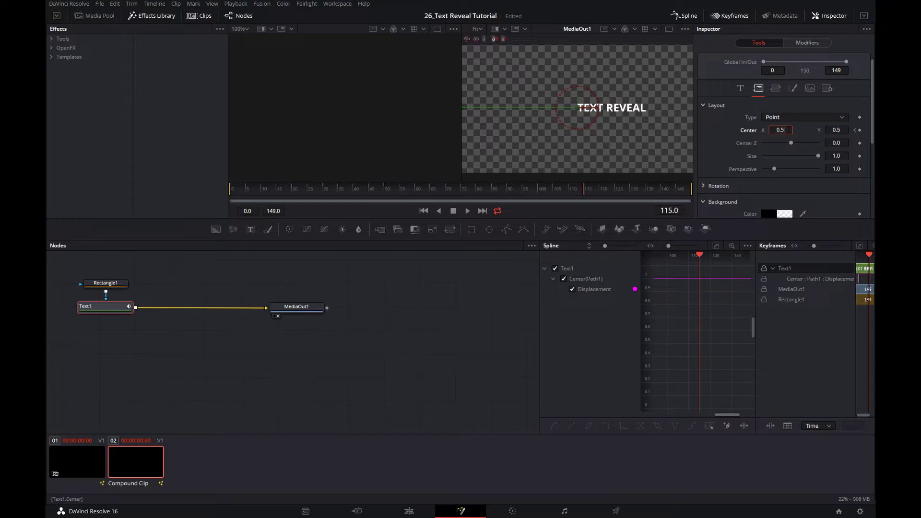
{"action": "left_click", "coordinate": [861, 131]}
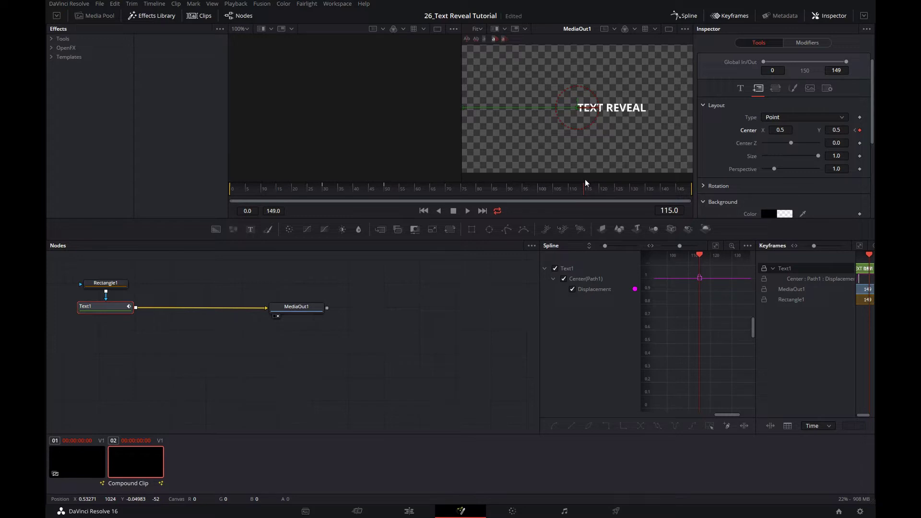
{"action": "left_click", "coordinate": [633, 193]}
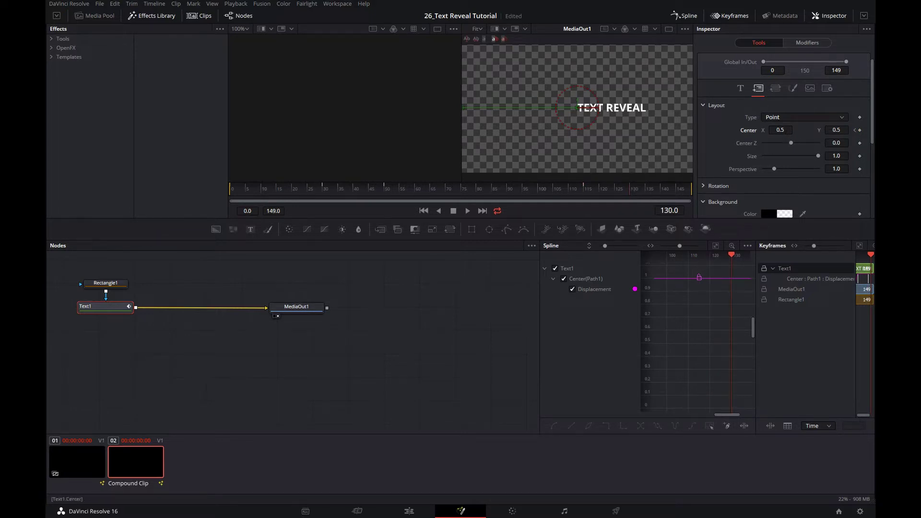
{"action": "left_click", "coordinate": [781, 130]}
{"action": "type", "text": "0"}
{"action": "key", "text": "Tab"}
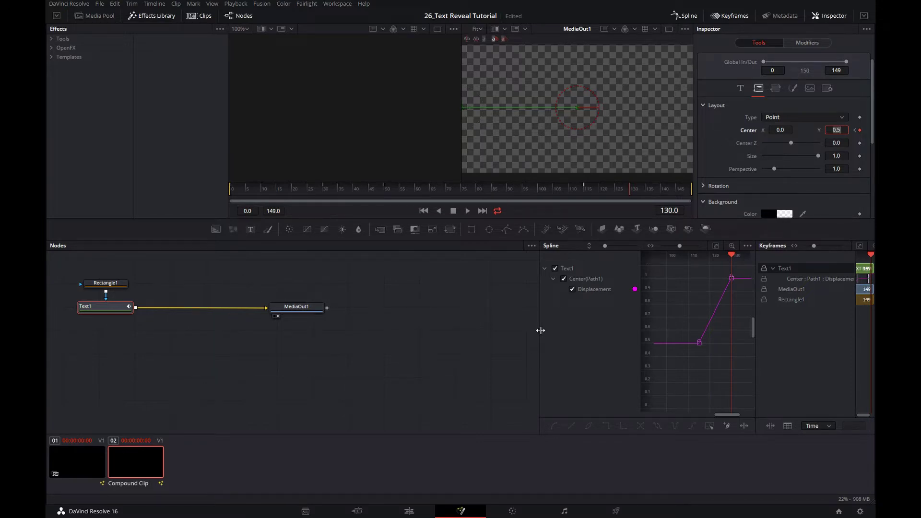
Enlarge and fit the spline graph, and bend the curve between frames 30 and 50 into a fast start that eases out.
{"action": "left_click_drag", "start_coordinate": [541, 330], "coordinate": [346, 331]}
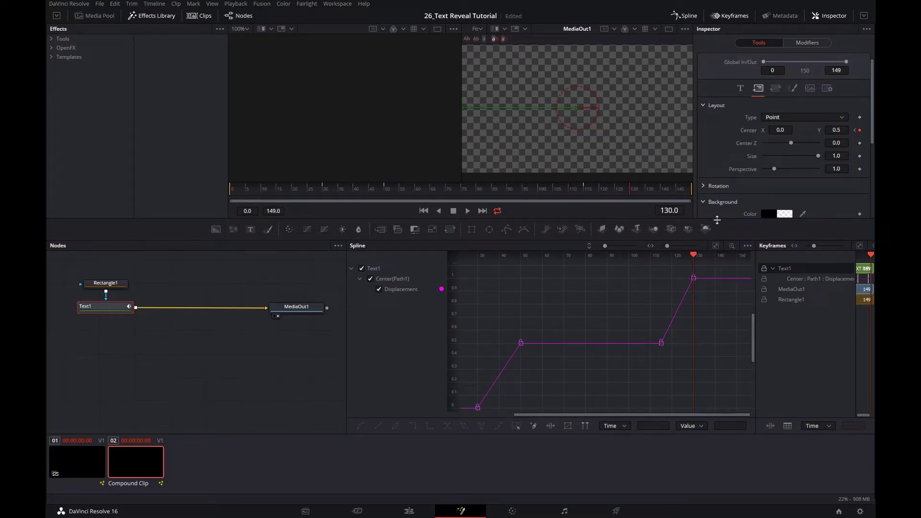
{"action": "left_click", "coordinate": [716, 246]}
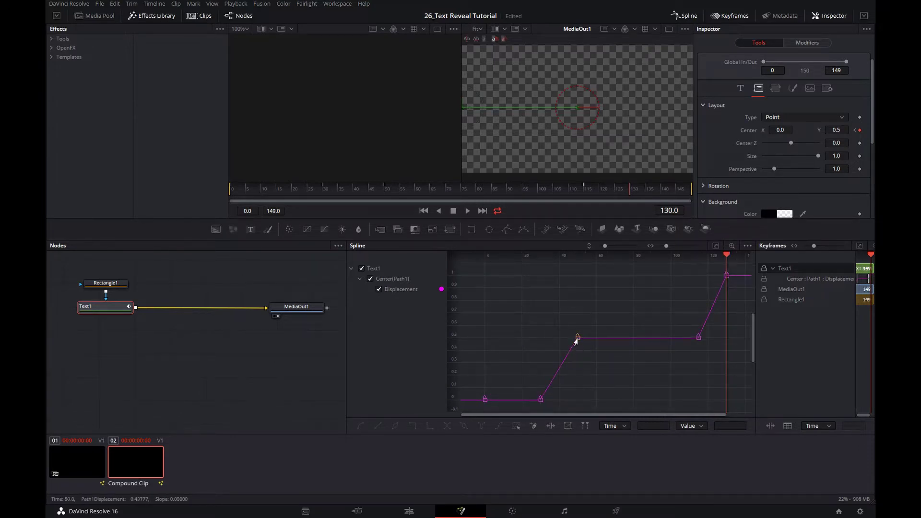
{"action": "left_click", "coordinate": [577, 337]}
{"action": "left_click_drag", "start_coordinate": [554, 344], "coordinate": [535, 341]}
{"action": "left_click", "coordinate": [541, 399]}
{"action": "left_click_drag", "start_coordinate": [553, 381], "coordinate": [540, 379]}
Shape the displacement curve between frames 115 and 130 to start slowly and end steeply, and play back the animation.
{"action": "left_click", "coordinate": [727, 275]}
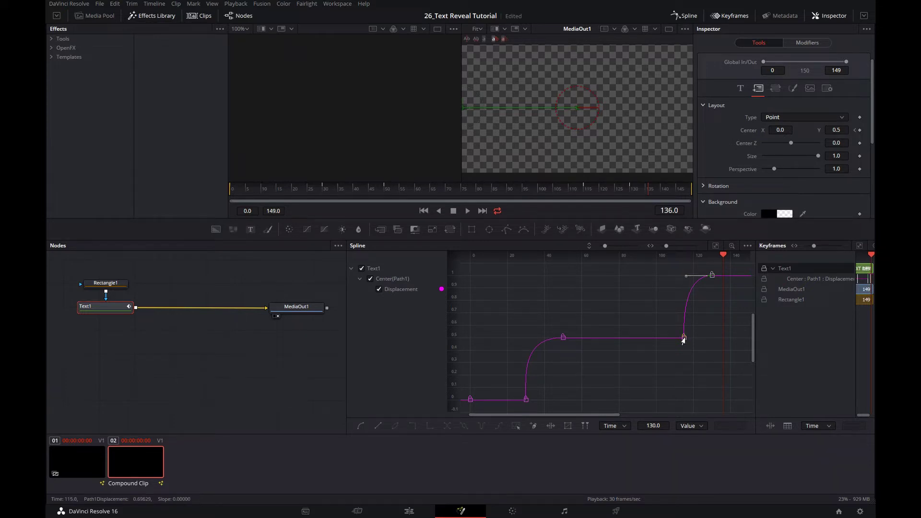
{"action": "left_click", "coordinate": [683, 338]}
{"action": "left_click_drag", "start_coordinate": [684, 337], "coordinate": [710, 338]}
{"action": "left_click", "coordinate": [712, 275]}
{"action": "left_click_drag", "start_coordinate": [686, 278], "coordinate": [711, 305]}
{"action": "left_click", "coordinate": [467, 210]}
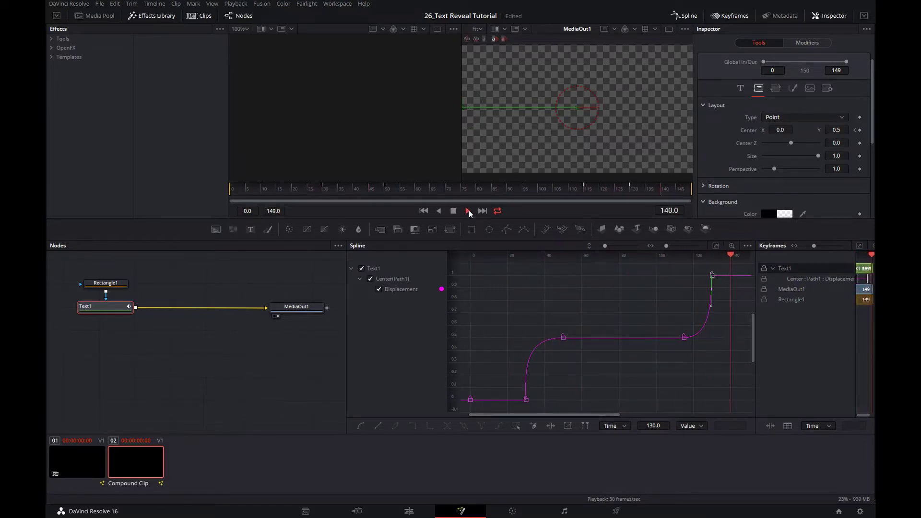
{"action": "left_click", "coordinate": [454, 212]}
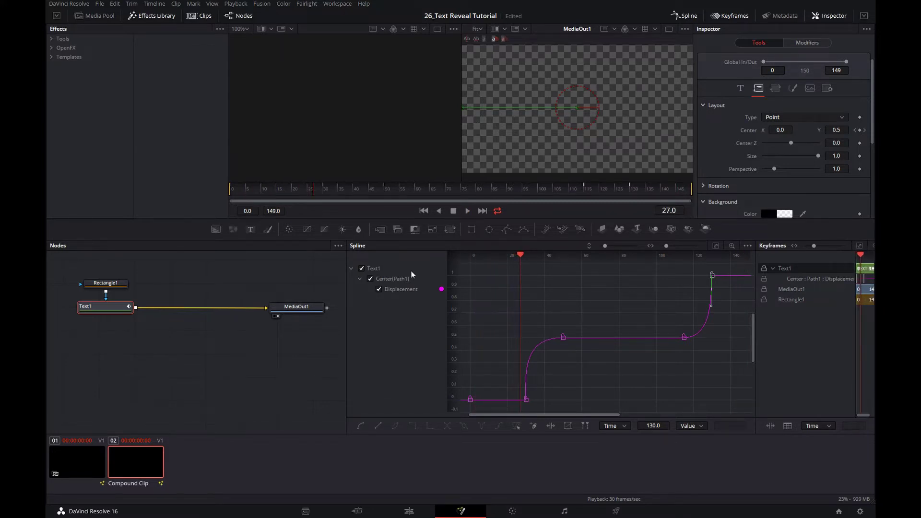
Insert a Merge node between Text1 and MediaOut1.
{"action": "left_click", "coordinate": [109, 312]}
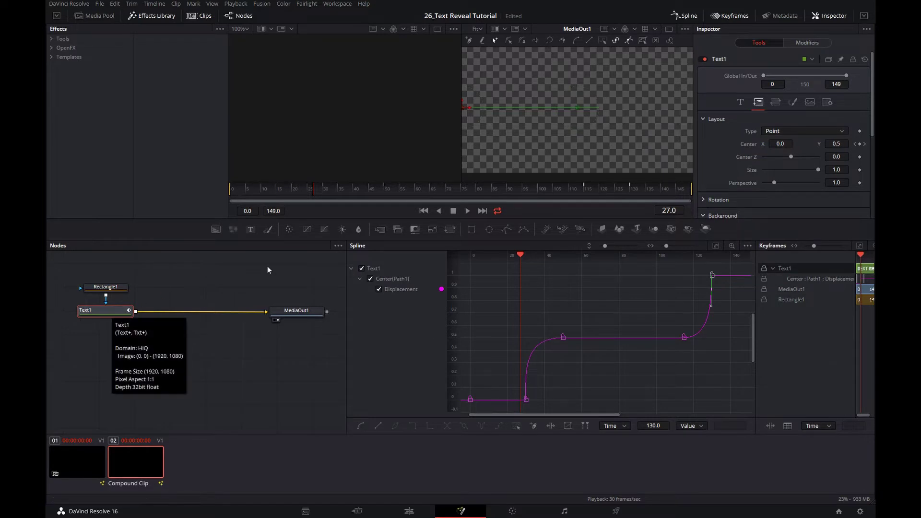
{"action": "left_click", "coordinate": [382, 229]}
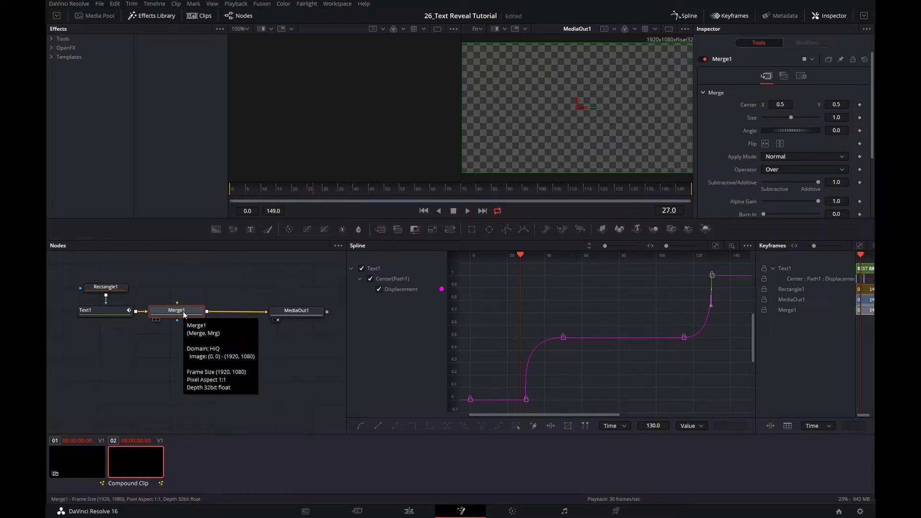
{"action": "left_click", "coordinate": [166, 275]}
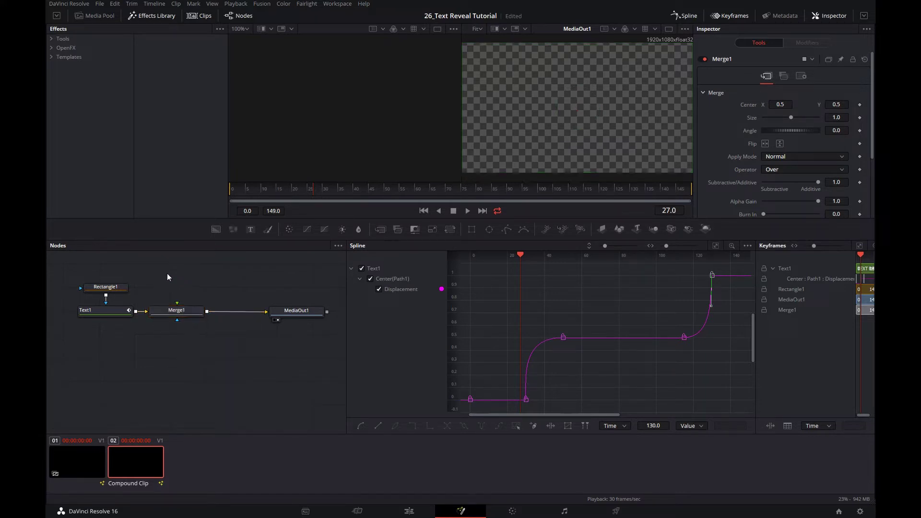
Add a Background node named Line and connect it to Merge1's foreground input.
{"action": "left_click", "coordinate": [215, 230]}
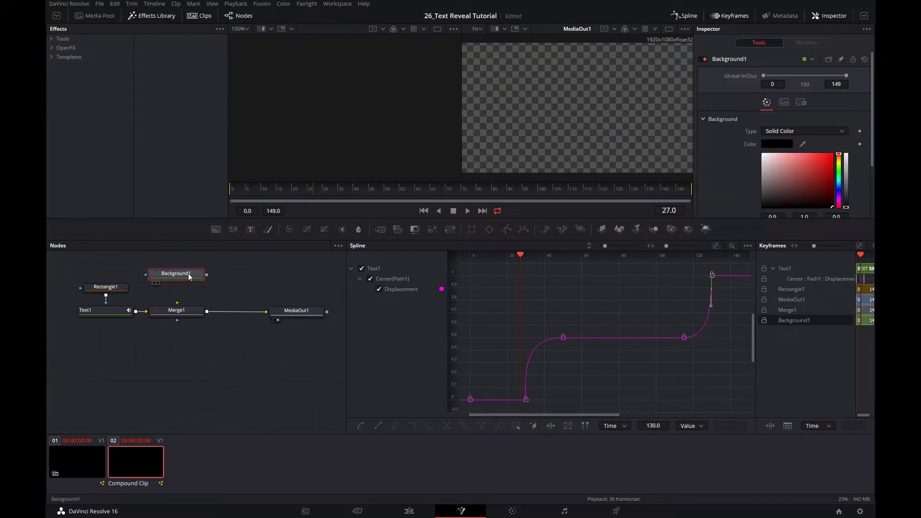
{"action": "right_click", "coordinate": [189, 278]}
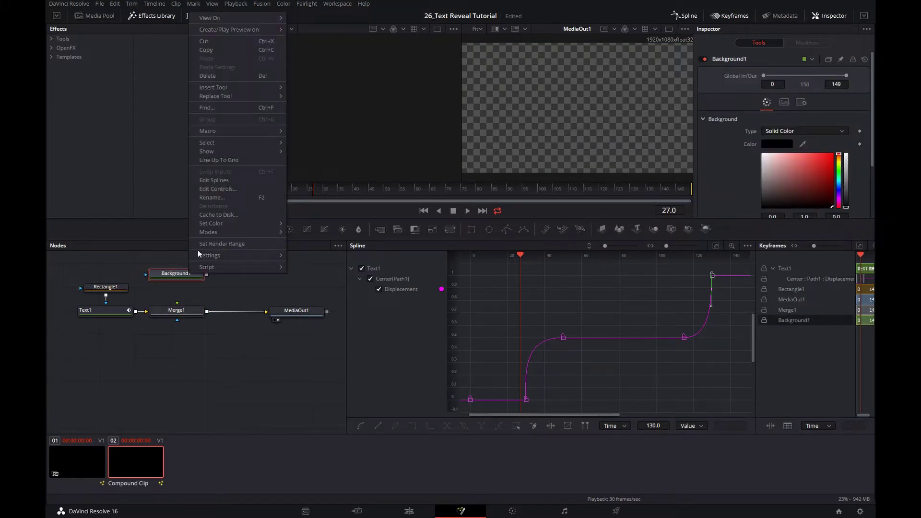
{"action": "left_click", "coordinate": [208, 197]}
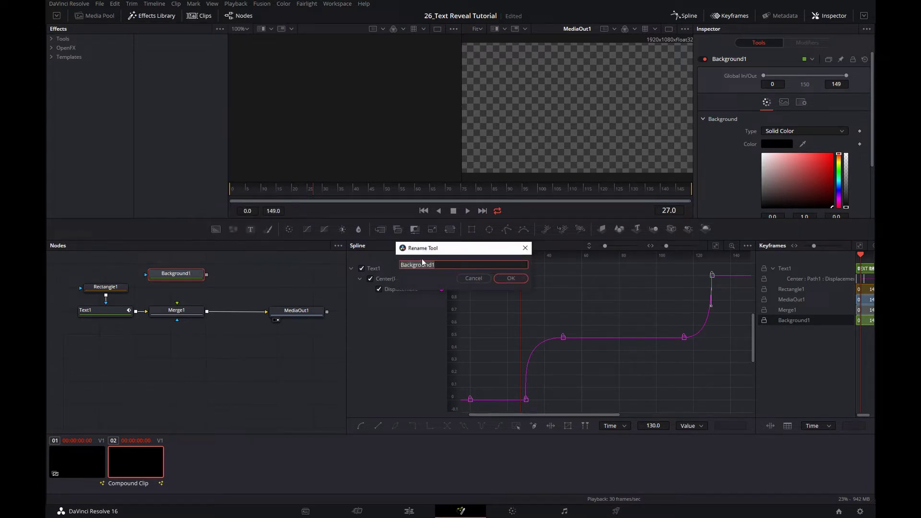
{"action": "type", "text": "Line"}
{"action": "key", "text": "Return"}
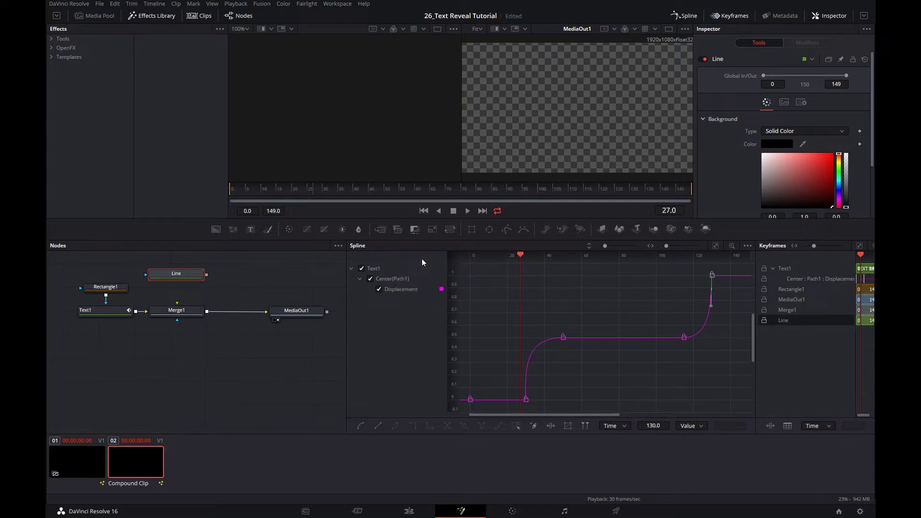
{"action": "left_click_drag", "start_coordinate": [206, 275], "coordinate": [177, 304]}
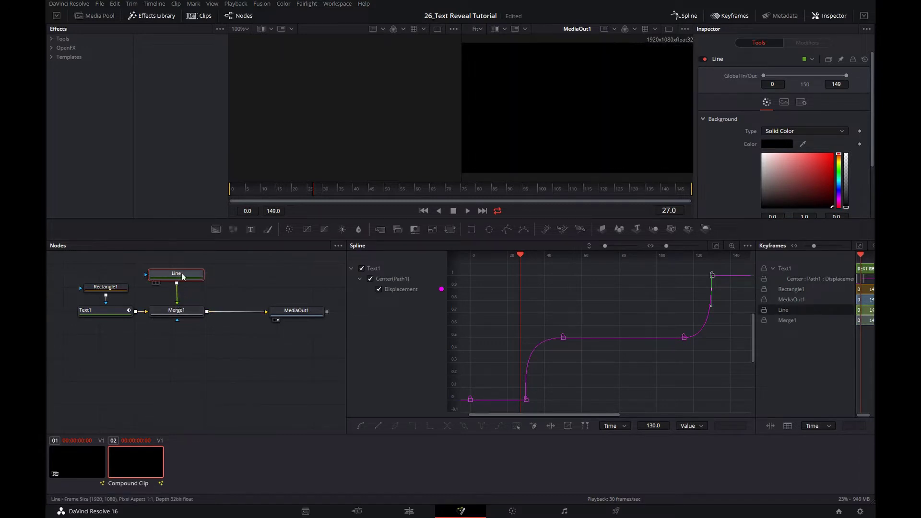
Set the Line node's solid color to white (#ffffff).
{"action": "left_click", "coordinate": [784, 146]}
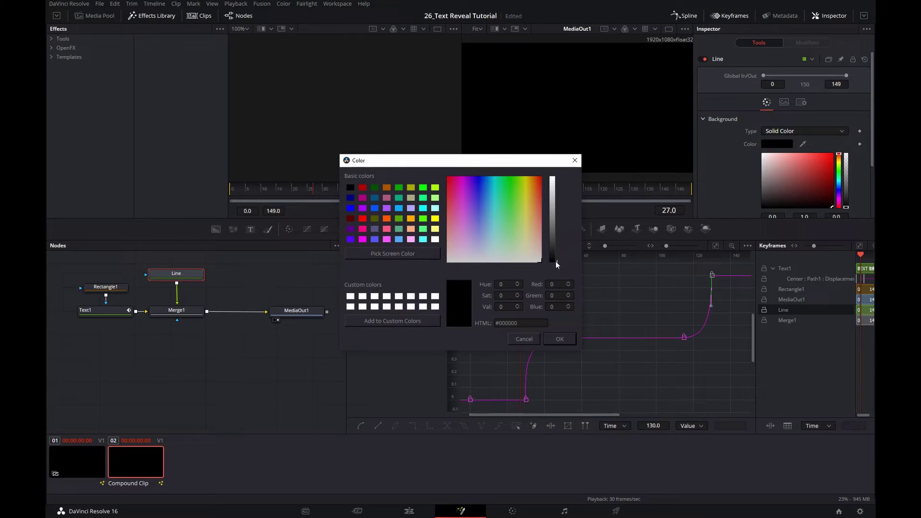
{"action": "left_click_drag", "start_coordinate": [558, 262], "coordinate": [557, 174]}
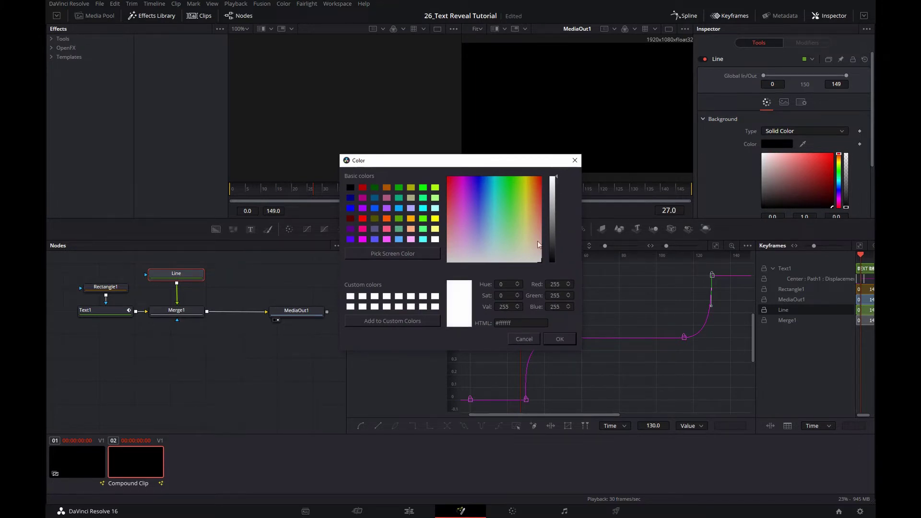
{"action": "left_click", "coordinate": [560, 339]}
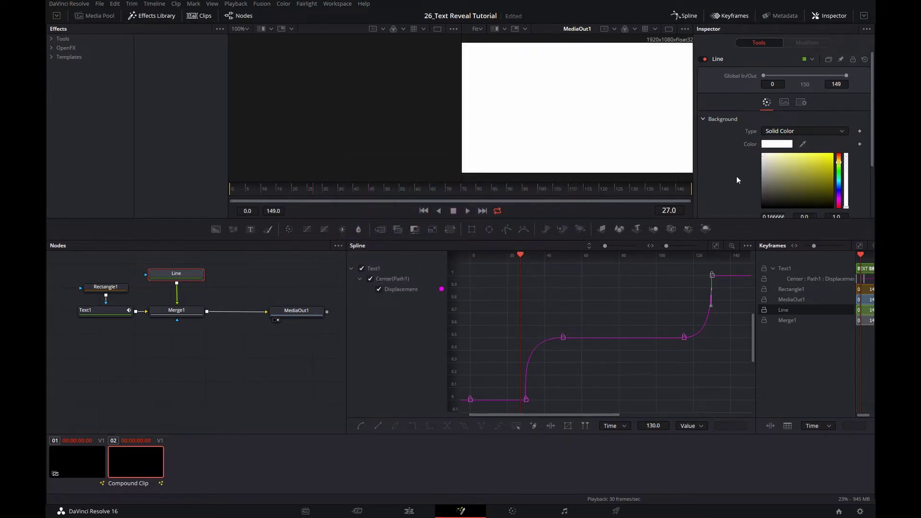
Move the playhead to frame 0 and set the Line node's image width to 10.
{"action": "scroll", "coordinate": [737, 180], "scroll_direction": "down", "scroll_amount": 3}
{"action": "scroll", "coordinate": [717, 161], "scroll_direction": "up", "scroll_amount": 3}
{"action": "left_click", "coordinate": [785, 103]}
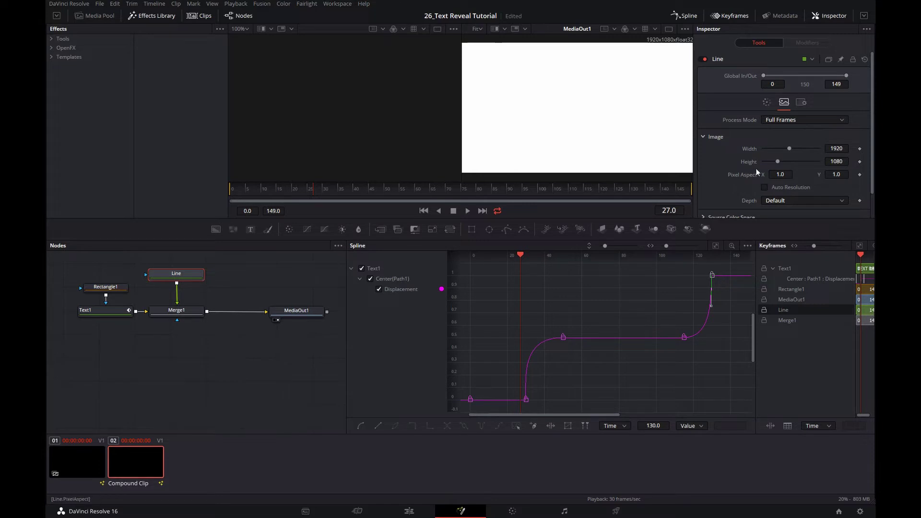
{"action": "left_click", "coordinate": [842, 150]}
{"action": "left_click", "coordinate": [234, 194]}
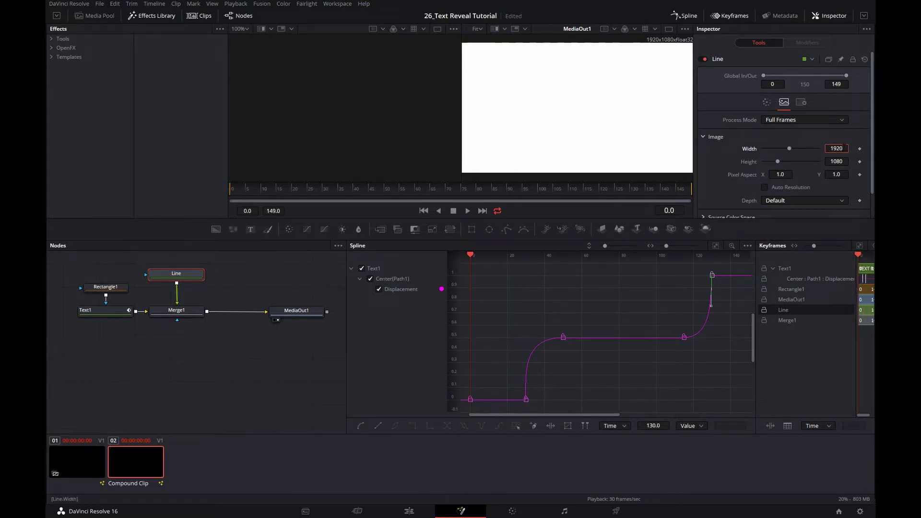
{"action": "key", "text": "BackSpace"}
{"action": "key", "text": "BackSpace"}
{"action": "key", "text": "BackSpace"}
{"action": "key", "text": "BackSpace"}
{"action": "type", "text": "10"}
{"action": "key", "text": "Tab"}
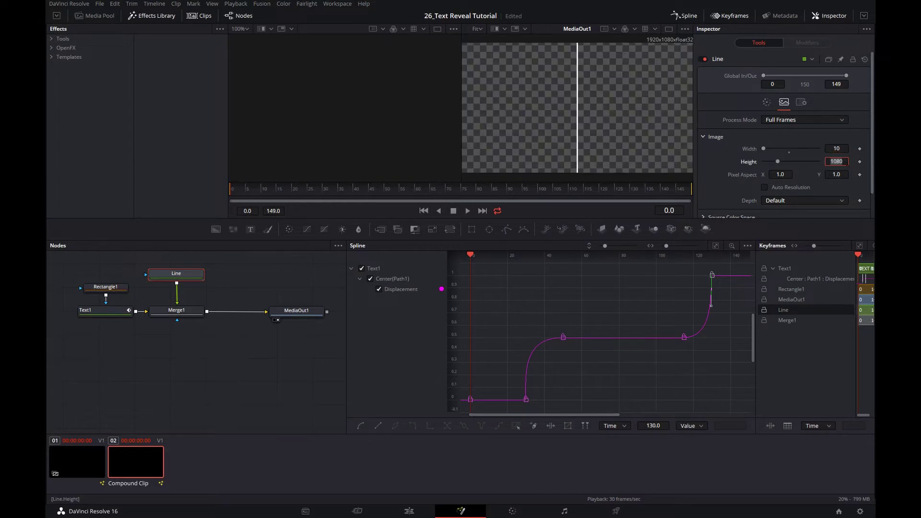
{"action": "key", "text": "Return"}
Set the Line's image height to 2 and keyframe both its width and height at frame 0.
{"action": "key", "text": "BackSpace"}
{"action": "key", "text": "BackSpace"}
{"action": "key", "text": "BackSpace"}
{"action": "key", "text": "BackSpace"}
{"action": "type", "text": "2"}
{"action": "key", "text": "Tab"}
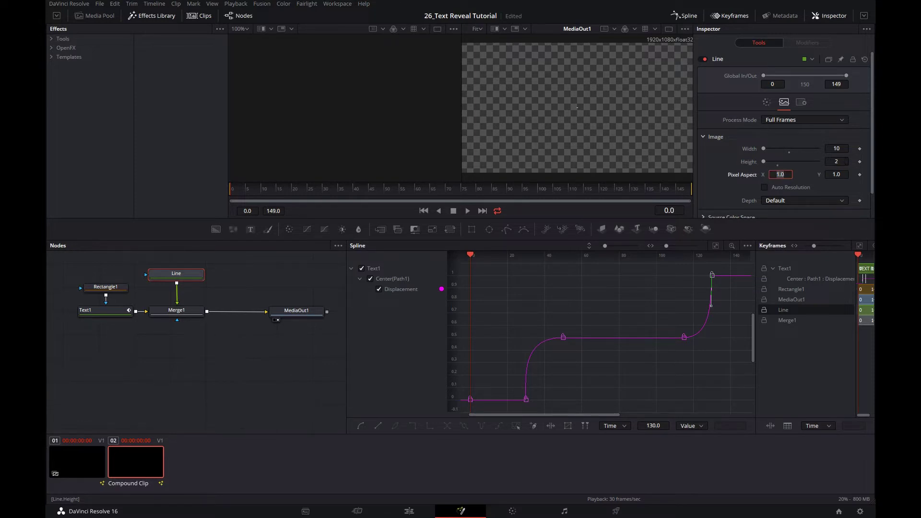
{"action": "key", "text": "Return"}
{"action": "left_click", "coordinate": [860, 149]}
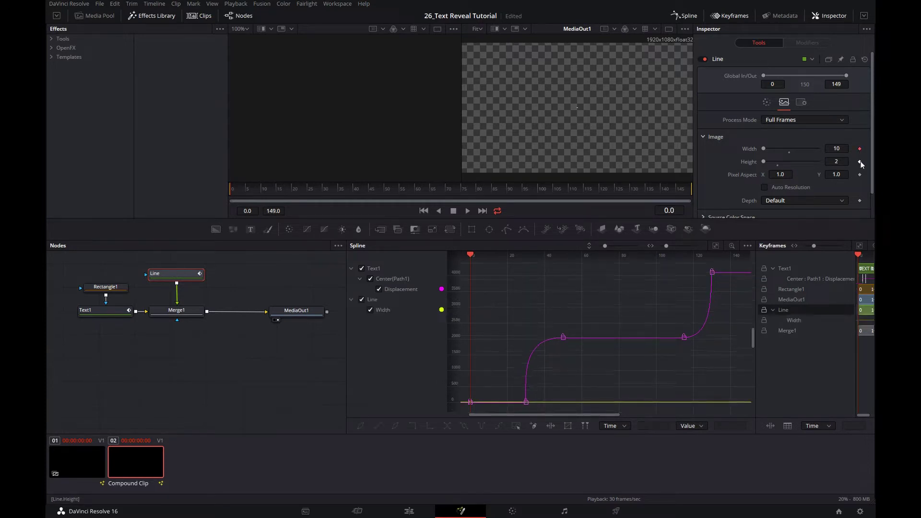
{"action": "left_click", "coordinate": [860, 162]}
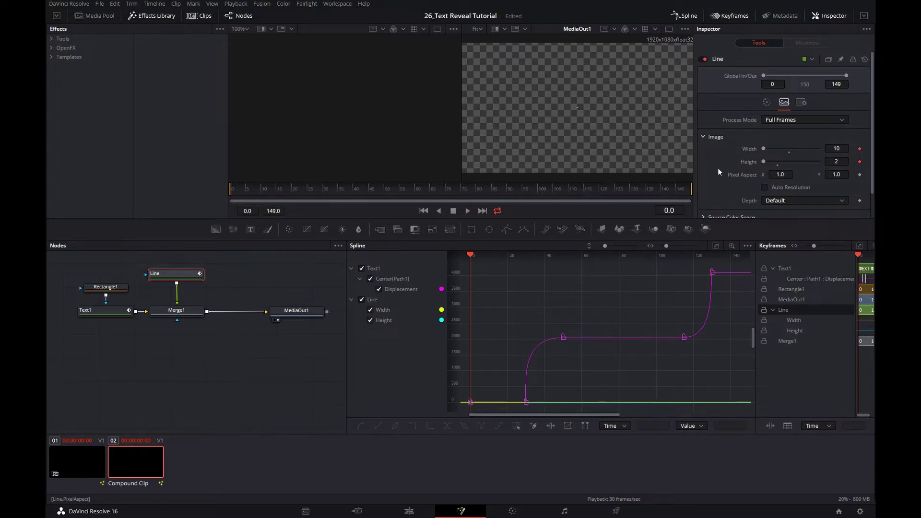
At frame 15, keyframe the Line's width and set its height to 95.
{"action": "left_click", "coordinate": [277, 193]}
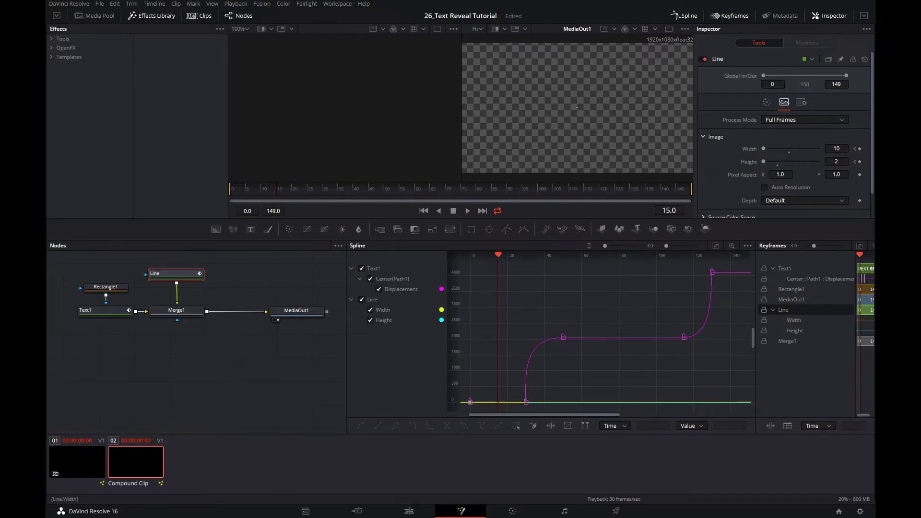
{"action": "left_click", "coordinate": [860, 149]}
{"action": "left_click", "coordinate": [842, 162]}
{"action": "key", "text": "BackSpace"}
{"action": "type", "text": "95"}
{"action": "key", "text": "Tab"}
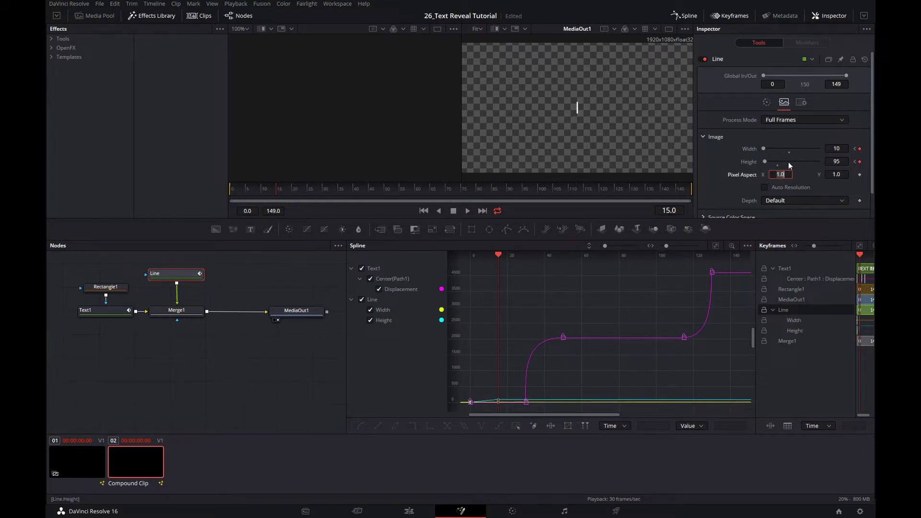
{"action": "left_click", "coordinate": [718, 165]}
Keyframe the Line's width and height at frame 135 with their existing values.
{"action": "left_click_drag", "start_coordinate": [644, 190], "coordinate": [647, 191]}
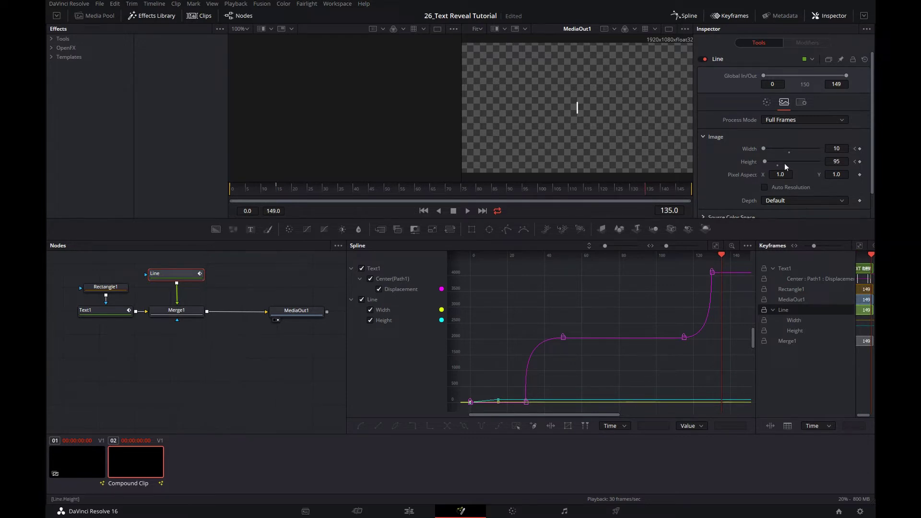
{"action": "left_click", "coordinate": [860, 150]}
{"action": "left_click", "coordinate": [859, 162]}
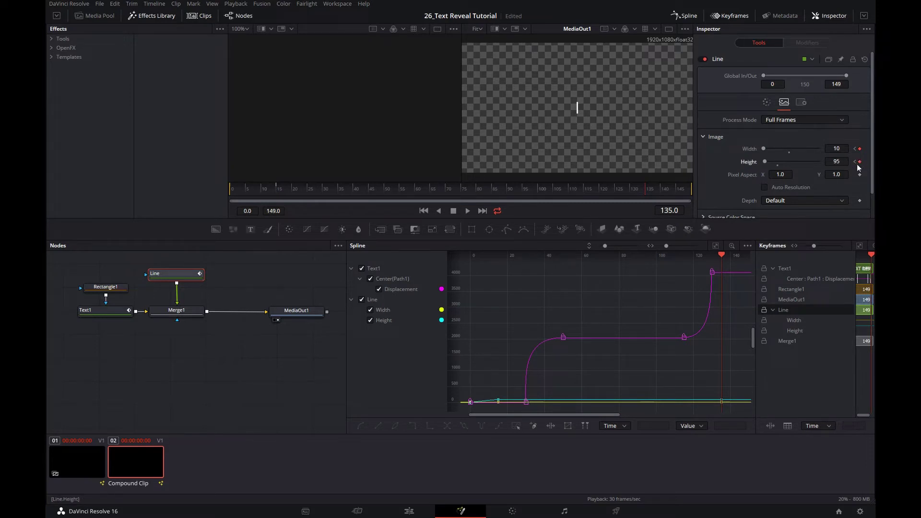
At frame 149, keyframe the Line's width and set its height to 2.
{"action": "left_click", "coordinate": [688, 192]}
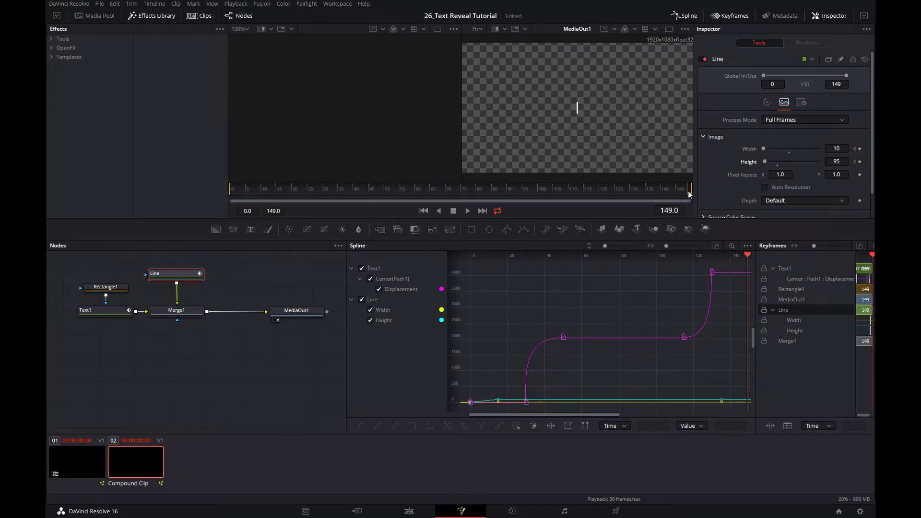
{"action": "left_click", "coordinate": [859, 150]}
{"action": "left_click", "coordinate": [837, 161]}
{"action": "key", "text": "BackSpace"}
{"action": "type", "text": "2"}
{"action": "key", "text": "Tab"}
{"action": "left_click", "coordinate": [717, 155]}
Show only the Line's Height curve in the spline graph and fit it to the view.
{"action": "left_click", "coordinate": [363, 268]}
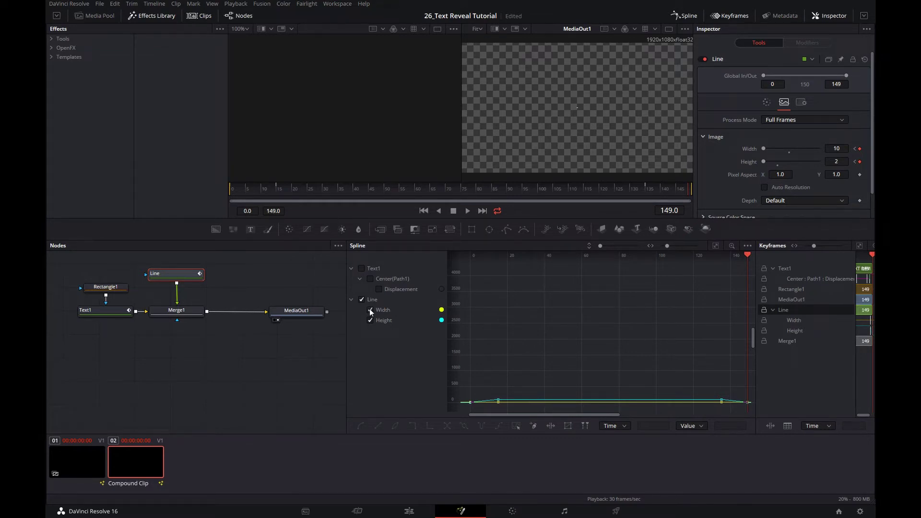
{"action": "left_click", "coordinate": [370, 310]}
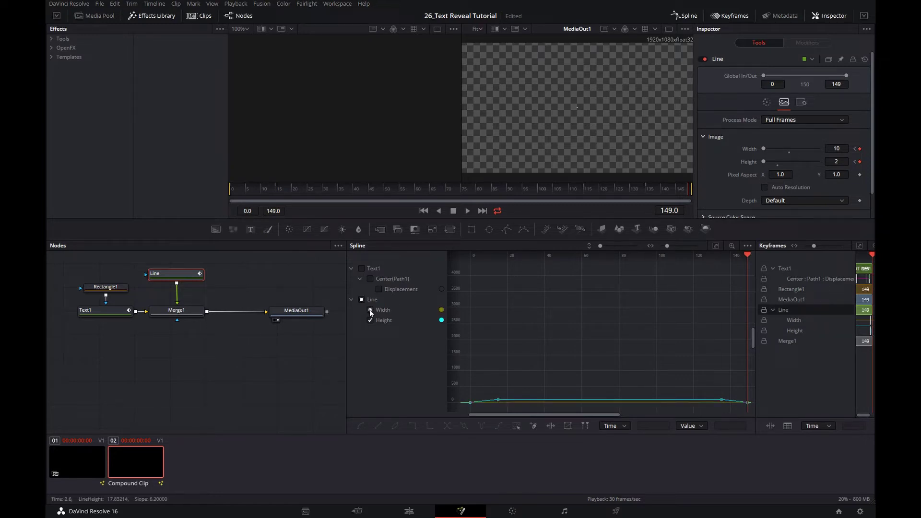
{"action": "left_click", "coordinate": [716, 247]}
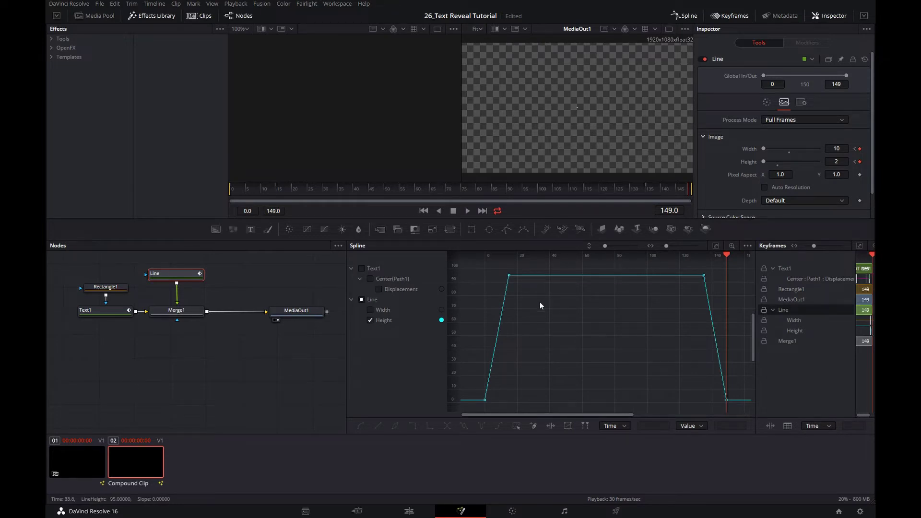
Flatten the Height curve's handles at frames 0 and 15 so the line's growth eases in and out.
{"action": "left_click", "coordinate": [484, 401]}
{"action": "left_click_drag", "start_coordinate": [503, 401], "coordinate": [498, 402]}
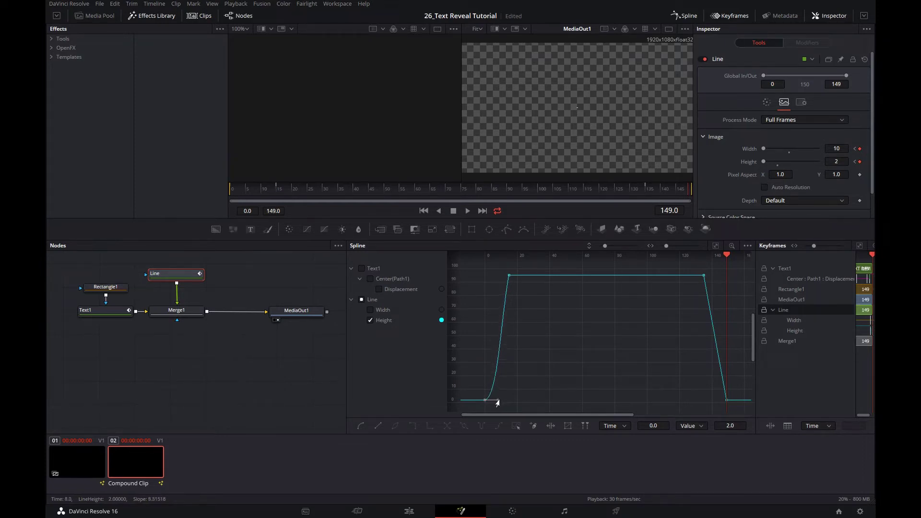
{"action": "left_click", "coordinate": [510, 275]}
{"action": "left_click_drag", "start_coordinate": [503, 320], "coordinate": [494, 279]}
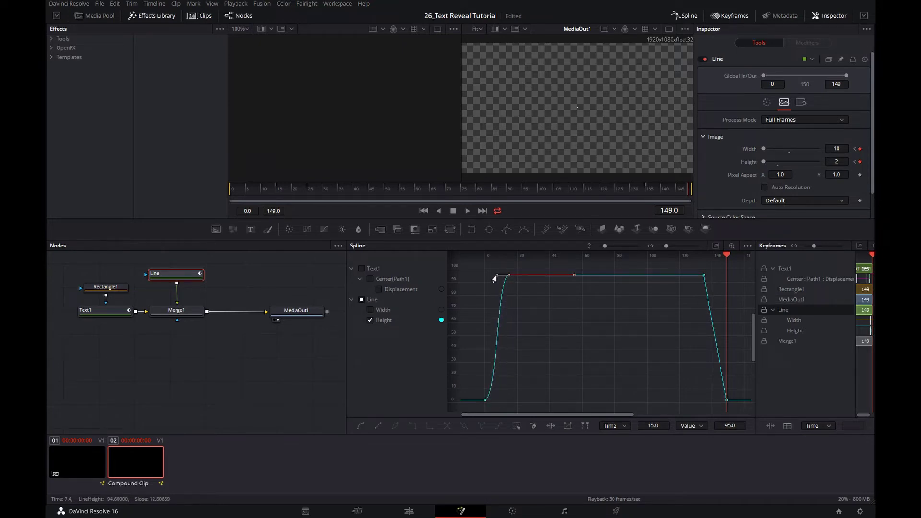
Ease the Height curve in and out between frames 135 and 149, and play back the animation from the start.
{"action": "left_click", "coordinate": [704, 276]}
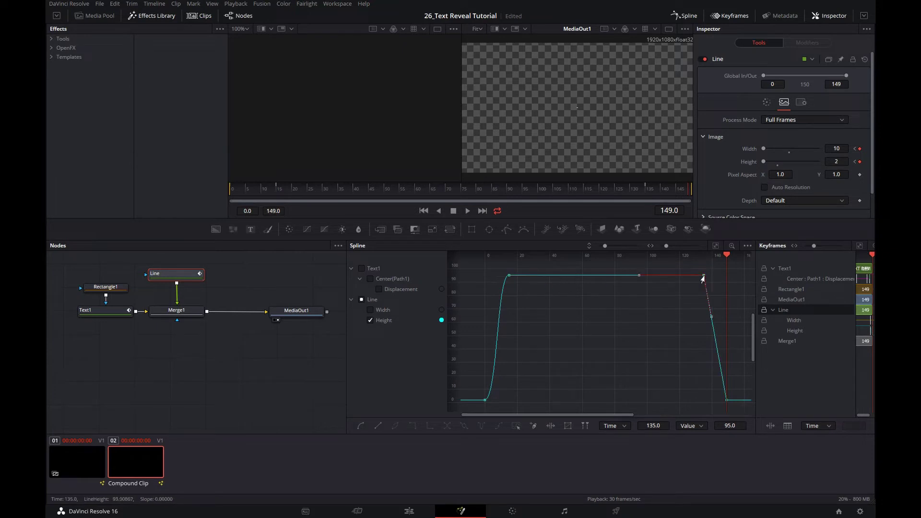
{"action": "left_click_drag", "start_coordinate": [710, 315], "coordinate": [716, 275]}
{"action": "left_click", "coordinate": [727, 400]}
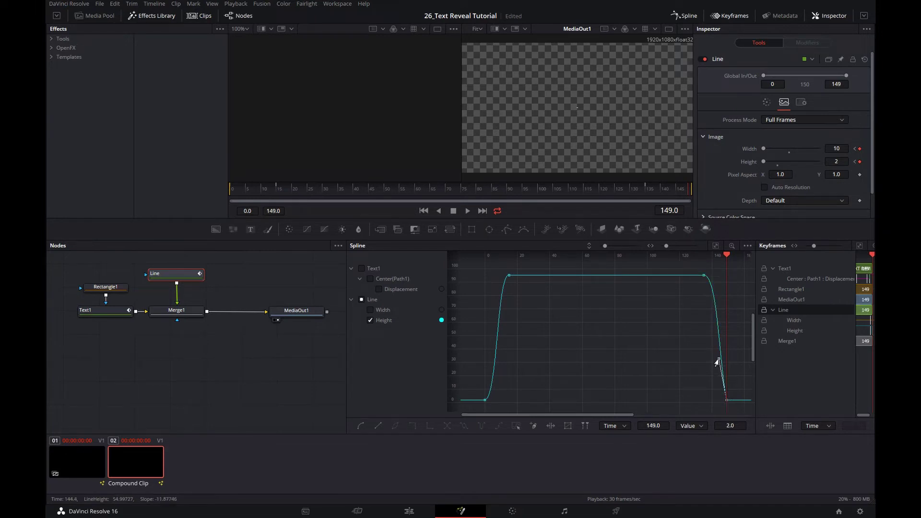
{"action": "left_click_drag", "start_coordinate": [718, 360], "coordinate": [710, 404]}
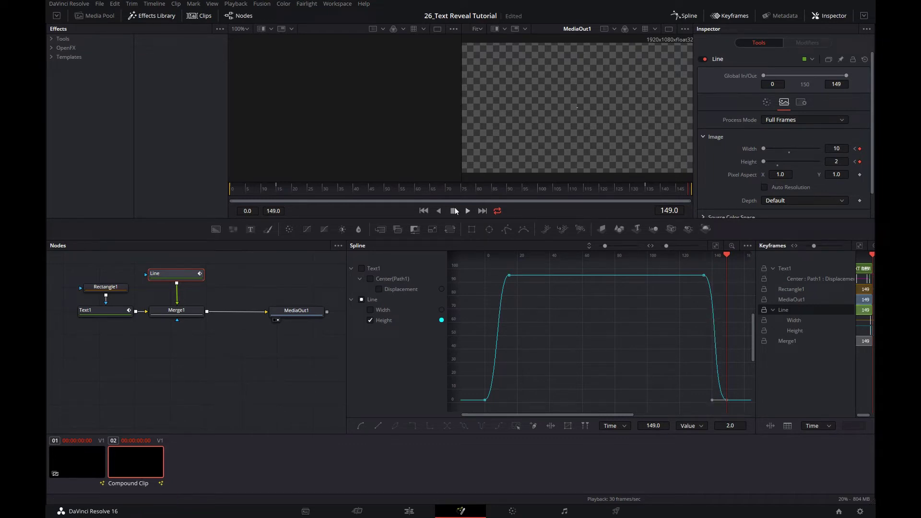
{"action": "left_click", "coordinate": [234, 189]}
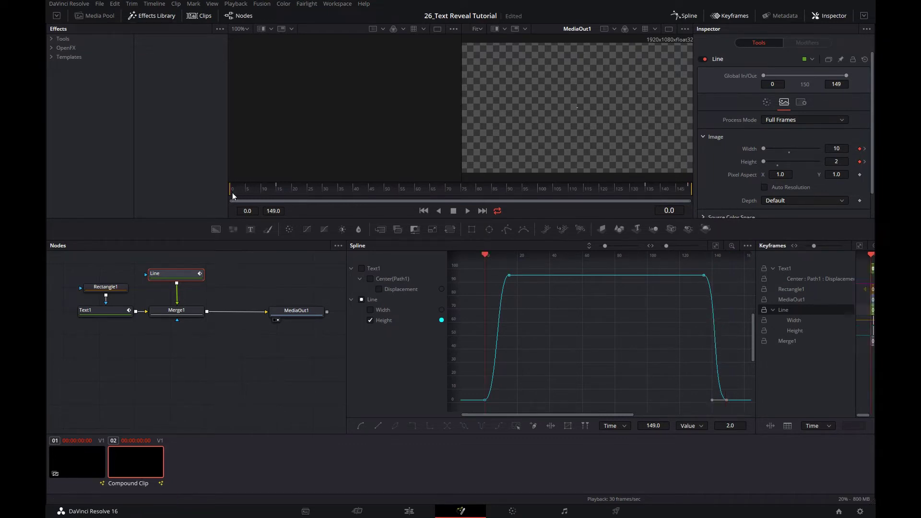
{"action": "left_click", "coordinate": [469, 211]}
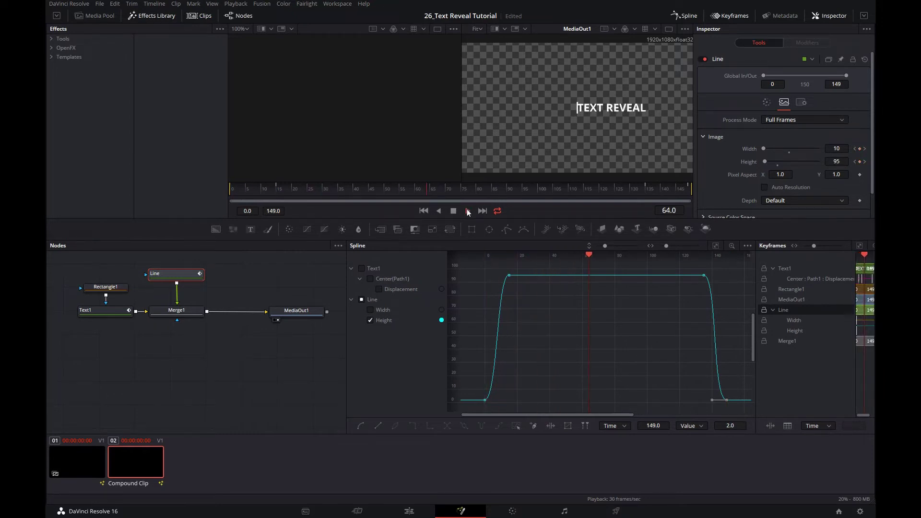
Offset Text1 from the line by setting Center X to 0.512 at frame 50 and shifting it slightly right at frame 115.
{"action": "left_click", "coordinate": [158, 311]}
{"action": "left_click", "coordinate": [107, 311]}
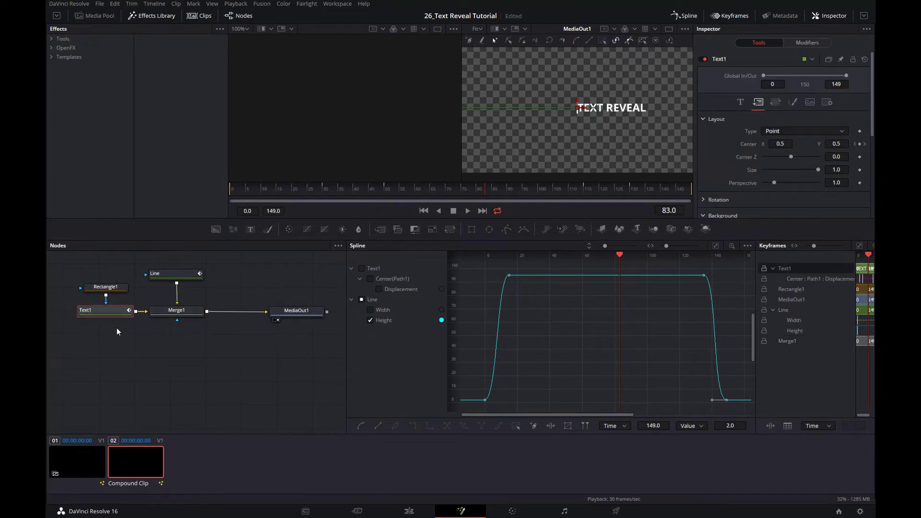
{"action": "left_click", "coordinate": [386, 190]}
{"action": "left_click_drag", "start_coordinate": [577, 104], "coordinate": [580, 104]}
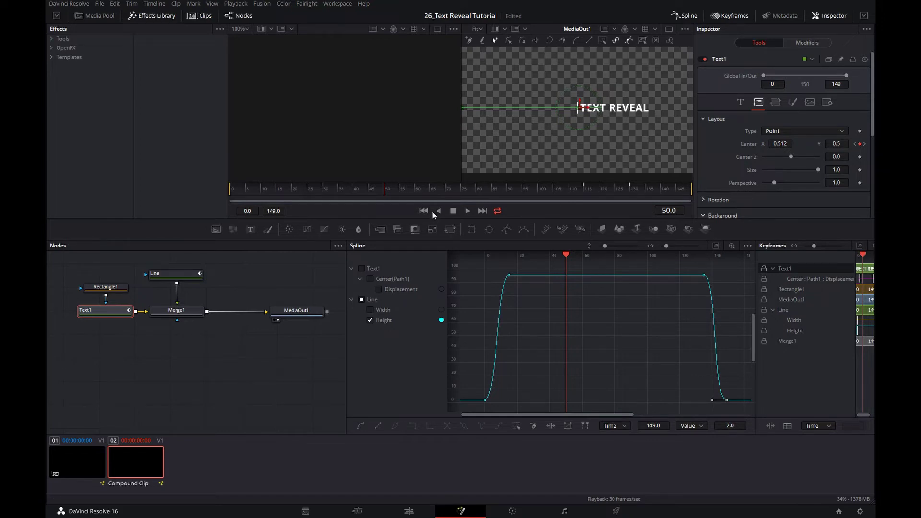
{"action": "left_click", "coordinate": [583, 191]}
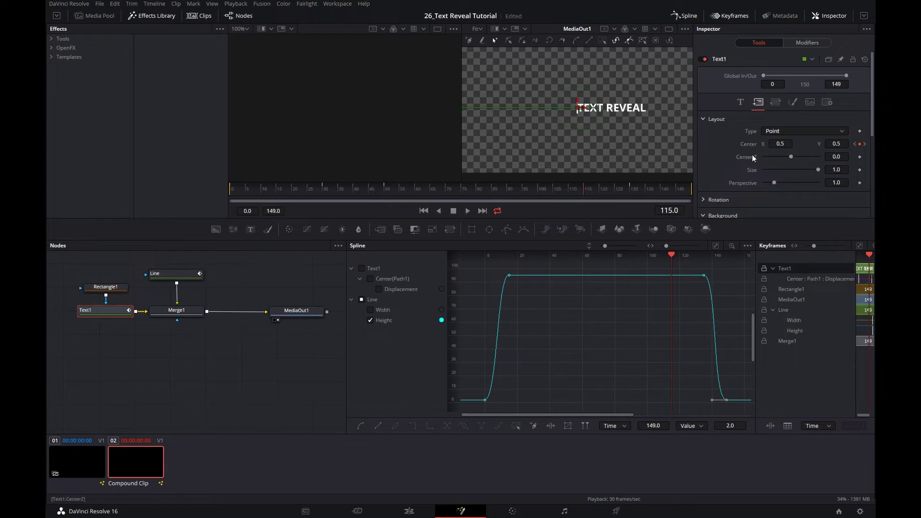
{"action": "left_click_drag", "start_coordinate": [780, 144], "coordinate": [787, 144]}
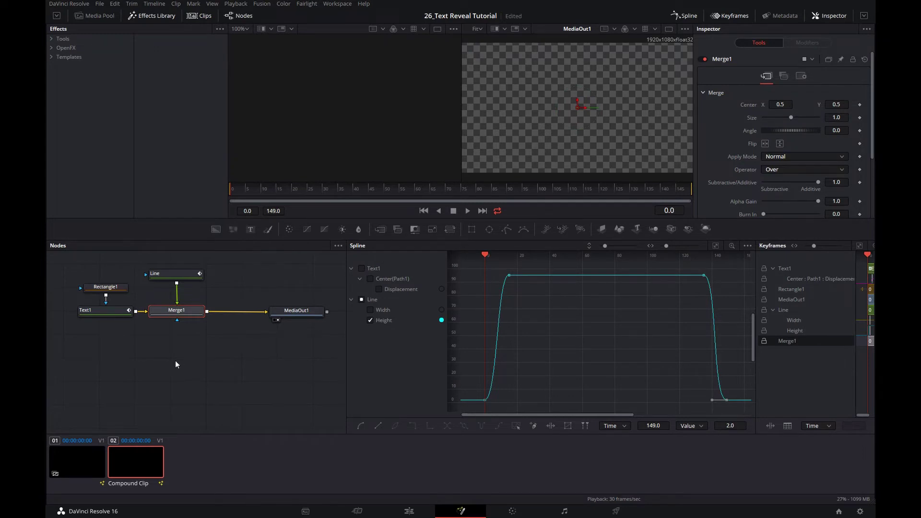
Select Text1 and show only its Displacement curve in the spline graph, hiding the Line's curves.
{"action": "left_click", "coordinate": [102, 312]}
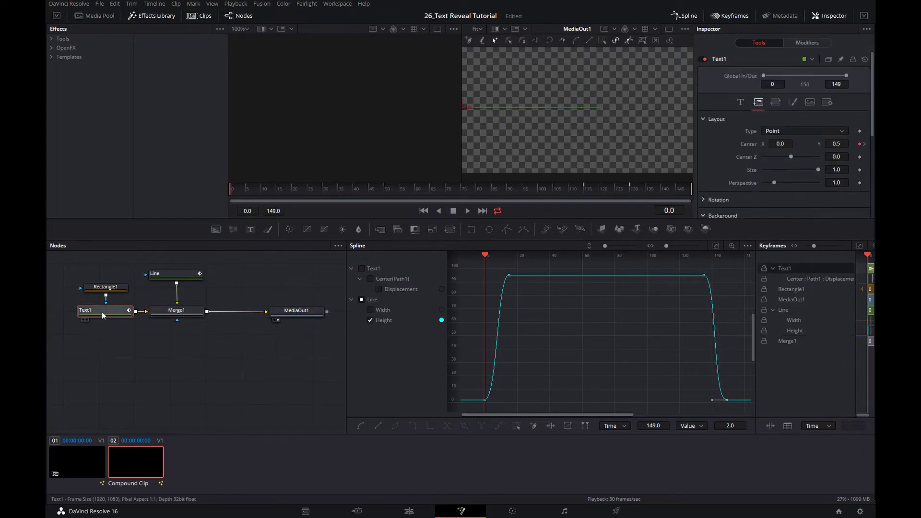
{"action": "left_click", "coordinate": [362, 299]}
{"action": "left_click", "coordinate": [362, 269]}
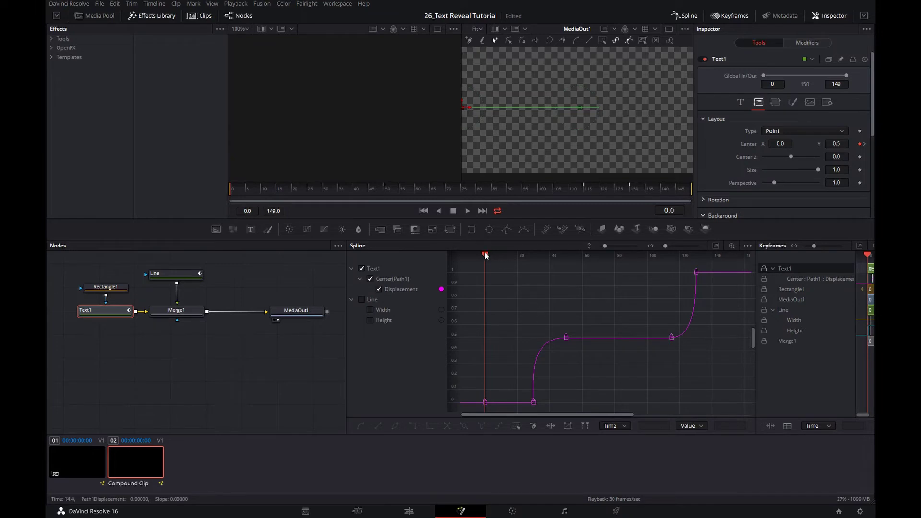
Move the Displacement keyframe that ends the text's reveal to frame 60 and play back the animation from the start.
{"action": "left_click_drag", "start_coordinate": [486, 254], "coordinate": [567, 269]}
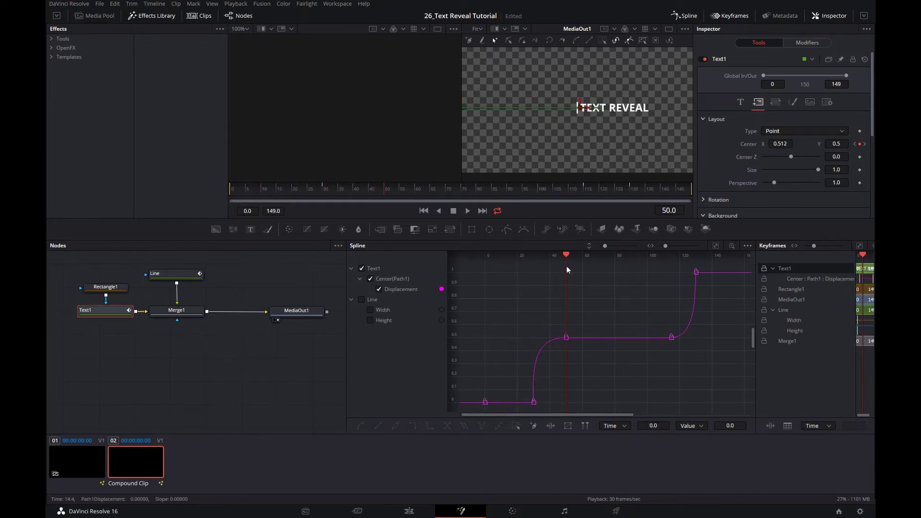
{"action": "left_click_drag", "start_coordinate": [567, 269], "coordinate": [582, 267]}
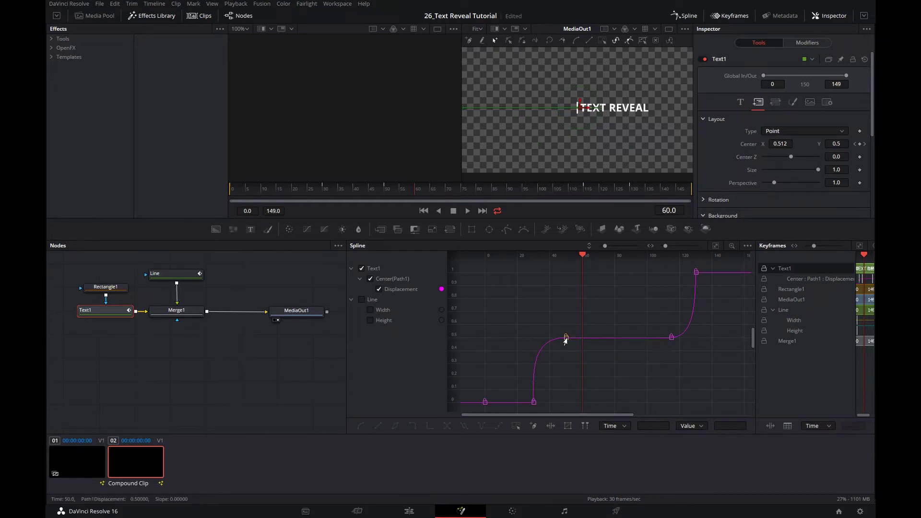
{"action": "left_click_drag", "start_coordinate": [567, 339], "coordinate": [540, 341]}
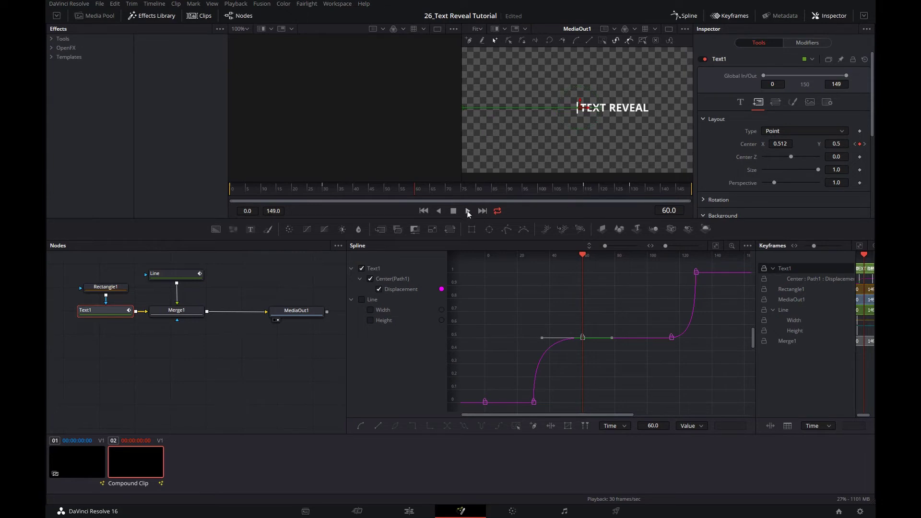
{"action": "left_click", "coordinate": [233, 191]}
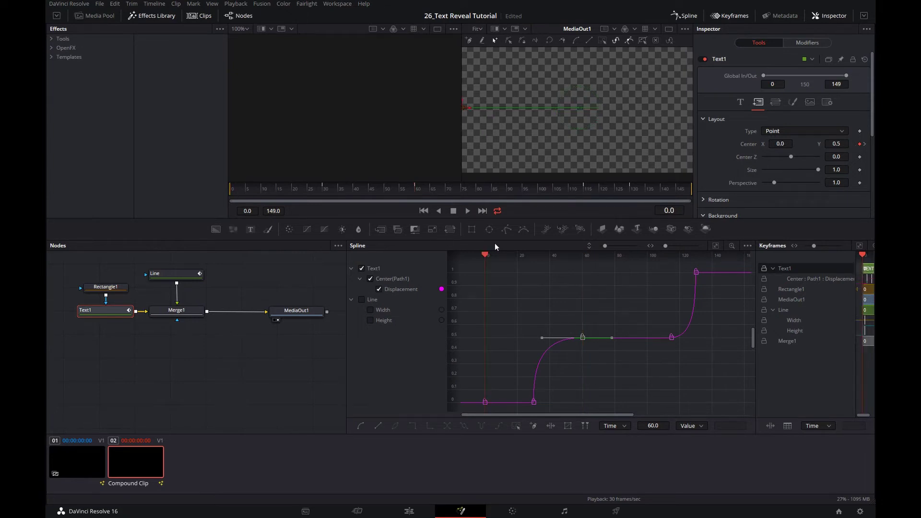
{"action": "left_click", "coordinate": [468, 211]}
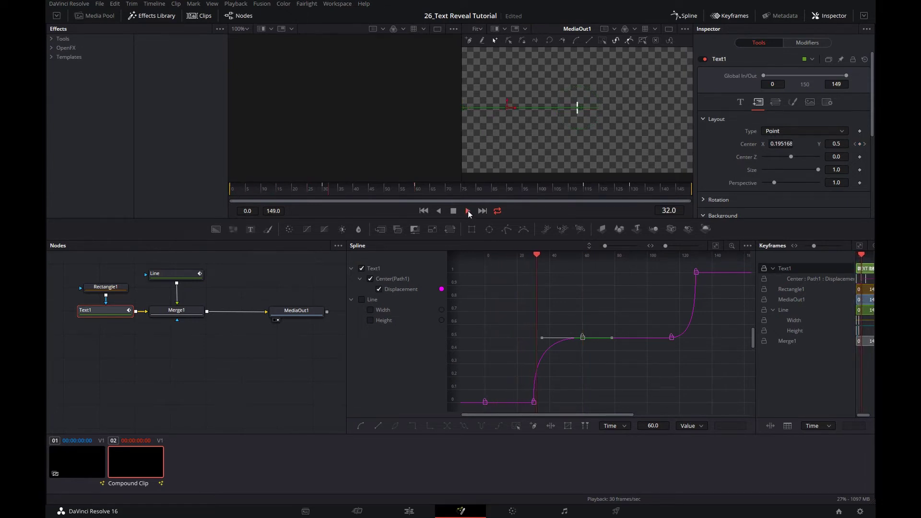
{"action": "left_click", "coordinate": [456, 210]}
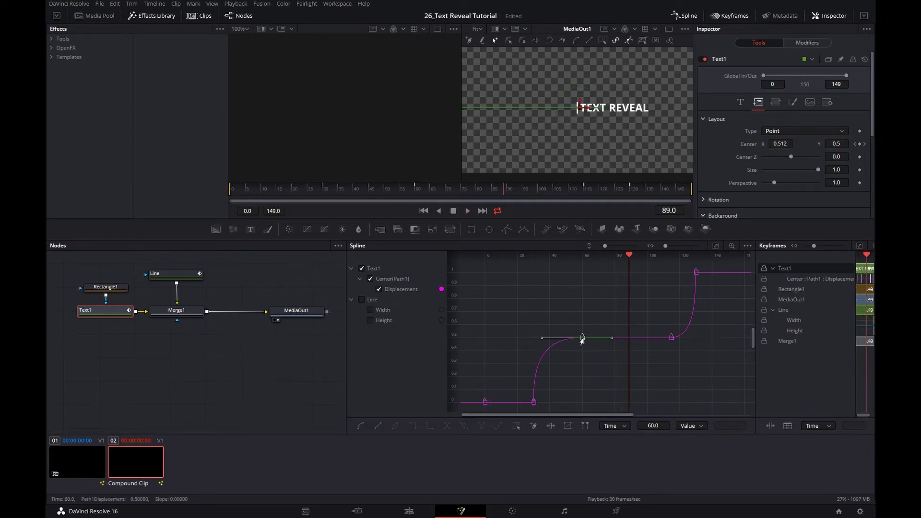
Move the Displacement keyframe that ends the text's reveal to frame 70 and play back the animation from the start.
{"action": "left_click_drag", "start_coordinate": [582, 338], "coordinate": [599, 338]}
{"action": "left_click", "coordinate": [233, 193]}
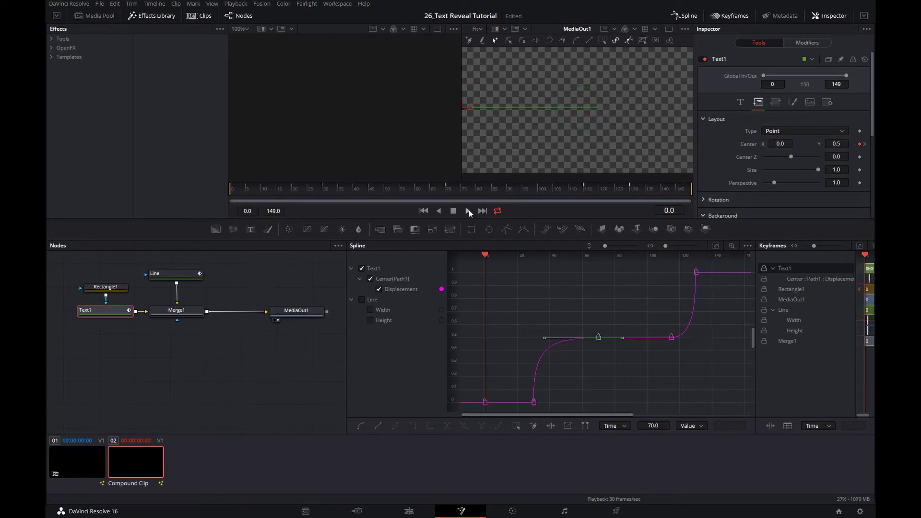
{"action": "left_click", "coordinate": [467, 211]}
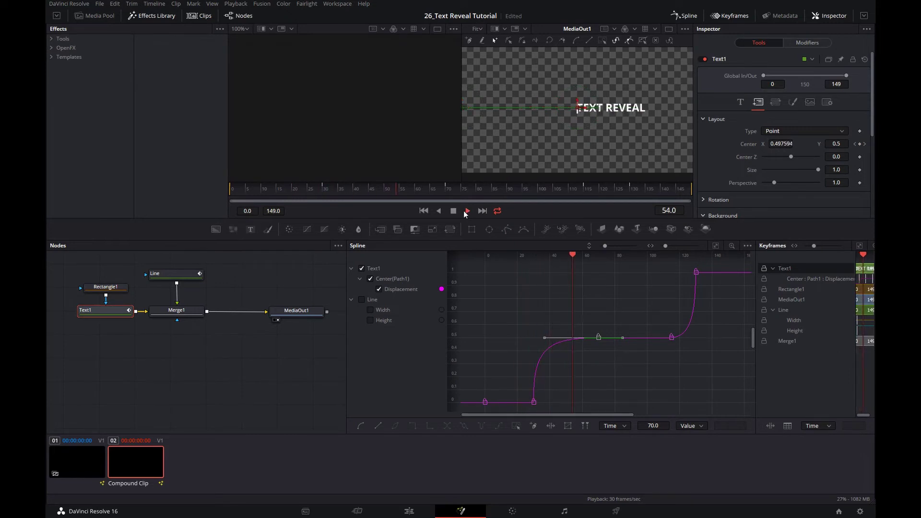
{"action": "left_click", "coordinate": [453, 211]}
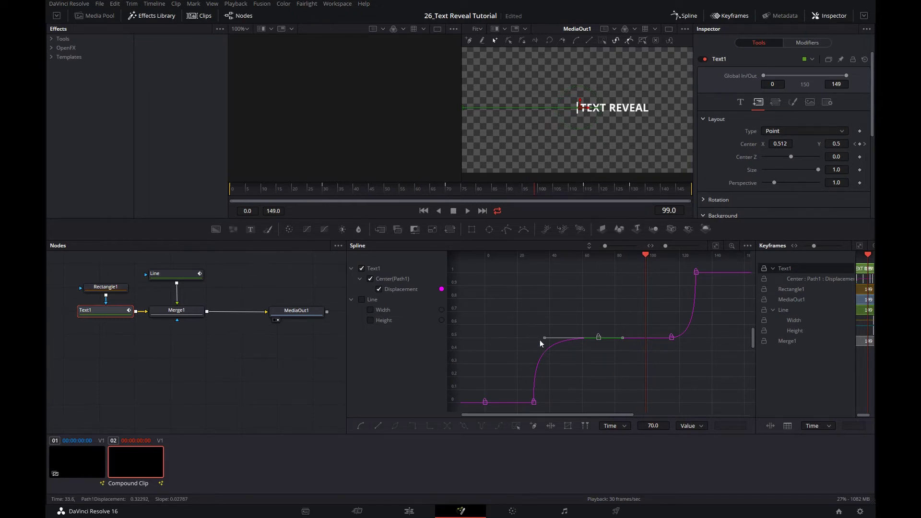
Shorten the incoming handle of the Displacement keyframe at frame 70 slightly, and preview the animation from the start.
{"action": "left_click_drag", "start_coordinate": [543, 341], "coordinate": [554, 341]}
{"action": "left_click", "coordinate": [231, 192]}
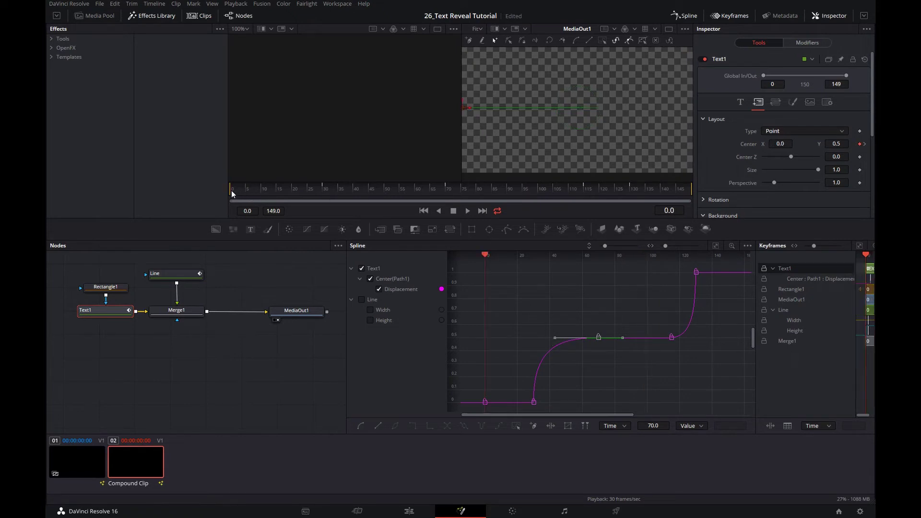
{"action": "left_click", "coordinate": [468, 211]}
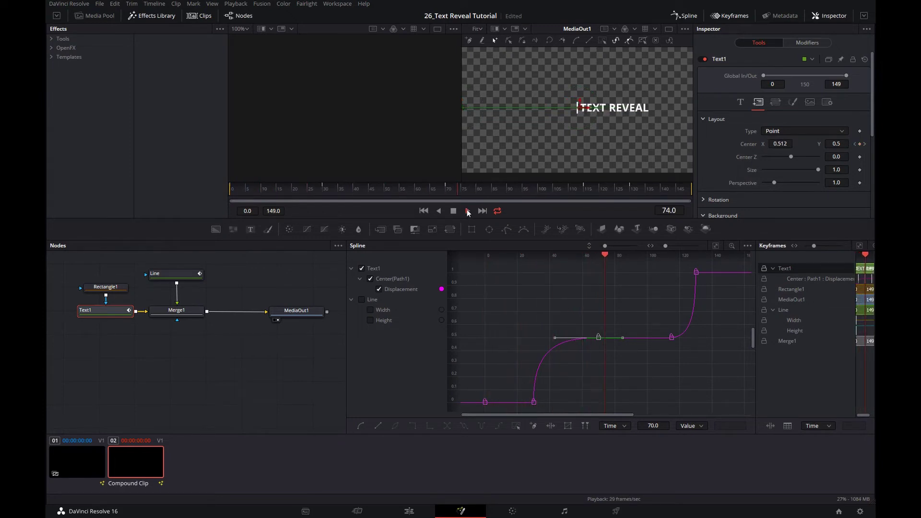
{"action": "left_click", "coordinate": [454, 211]}
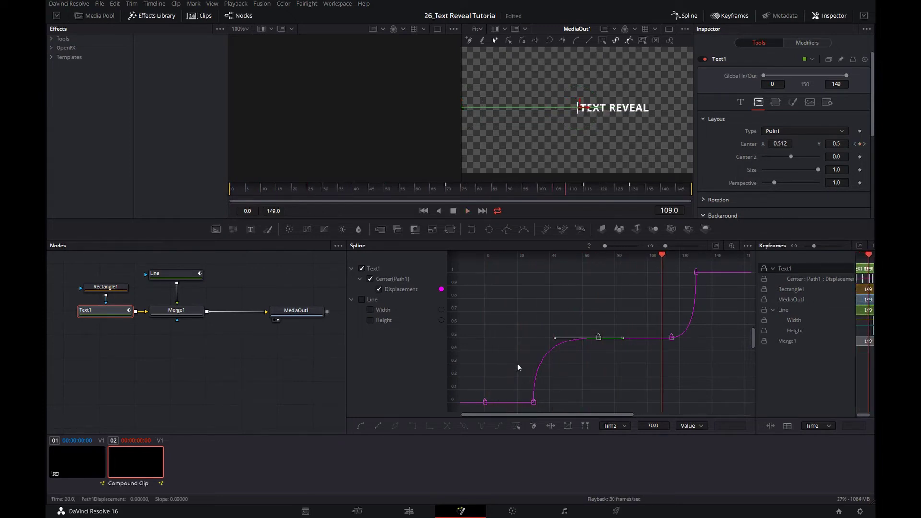
Shorten the outgoing vertical handle of the Displacement keyframe at frame 30 and preview the softened reveal from the start.
{"action": "left_click", "coordinate": [534, 402]}
{"action": "left_click_drag", "start_coordinate": [533, 353], "coordinate": [532, 377]}
{"action": "left_click", "coordinate": [231, 192]}
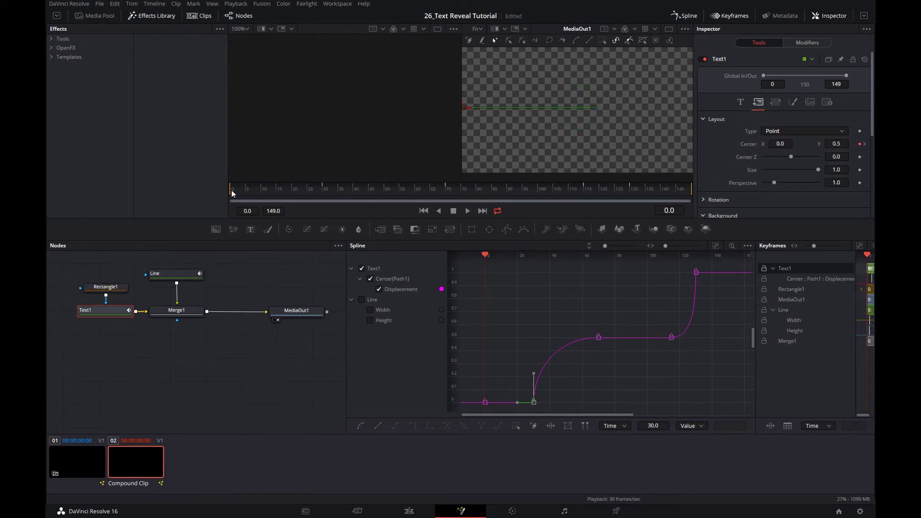
{"action": "left_click", "coordinate": [468, 211]}
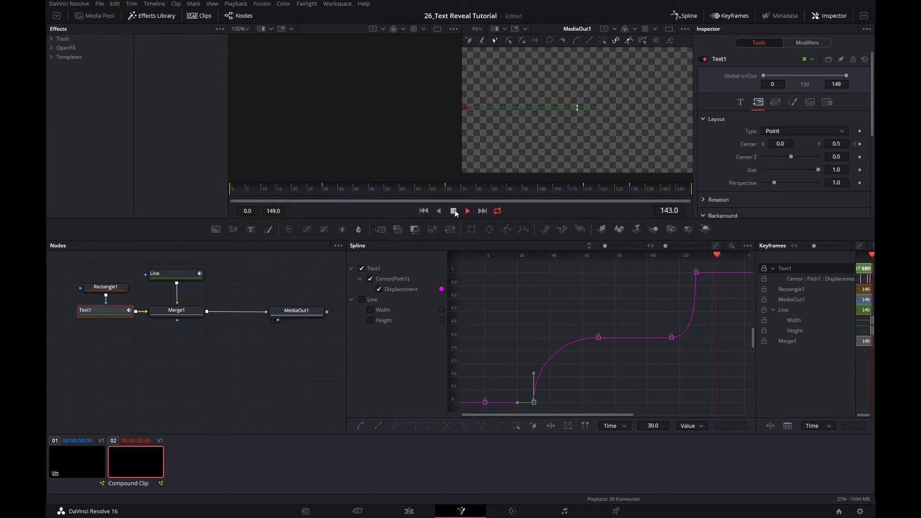
{"action": "left_click", "coordinate": [454, 211]}
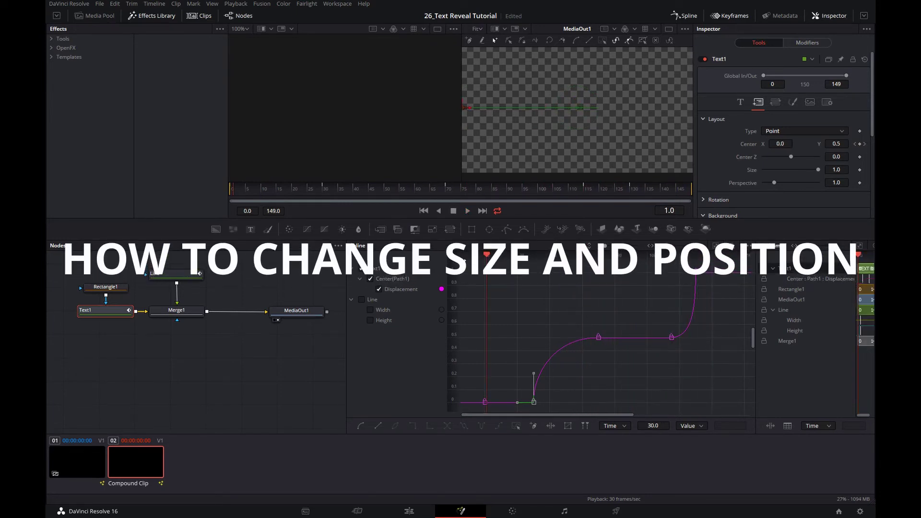
On the Edit page, use the viewer's Transform overlay to move the compound clip to the frame's lower left and scale it to about 0.73.
{"action": "left_click", "coordinate": [408, 512]}
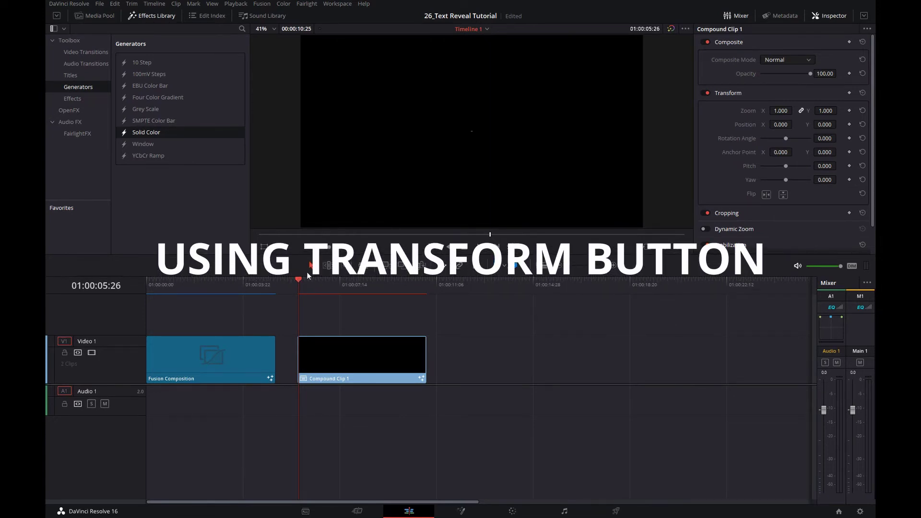
{"action": "left_click_drag", "start_coordinate": [300, 280], "coordinate": [364, 287]}
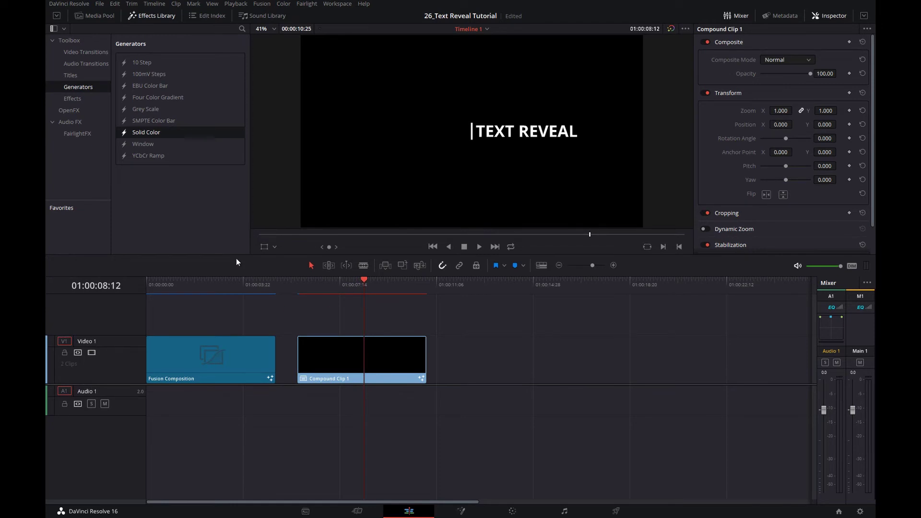
{"action": "left_click", "coordinate": [264, 247]}
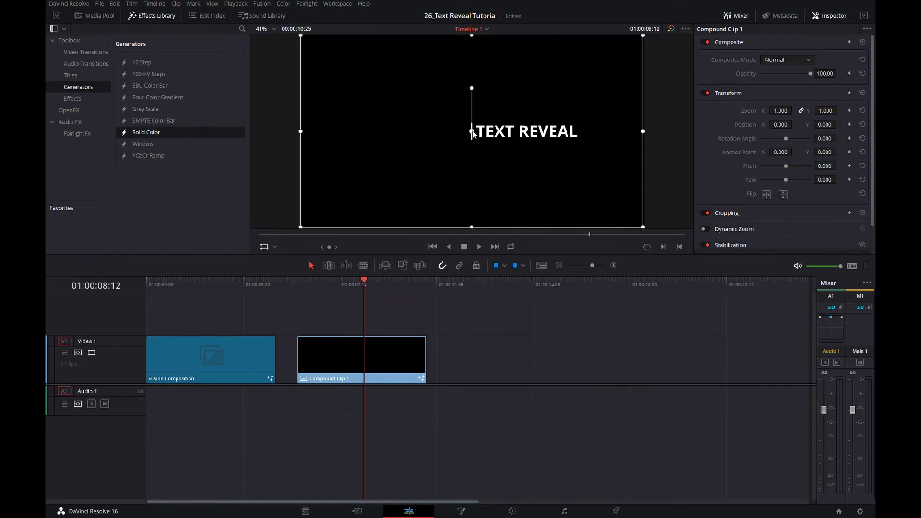
{"action": "left_click_drag", "start_coordinate": [473, 134], "coordinate": [325, 189]}
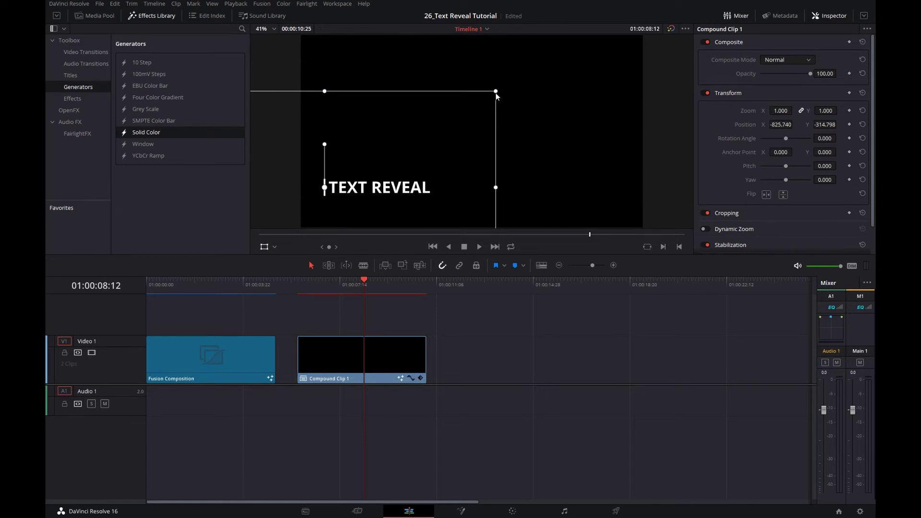
{"action": "left_click_drag", "start_coordinate": [496, 91], "coordinate": [450, 115]}
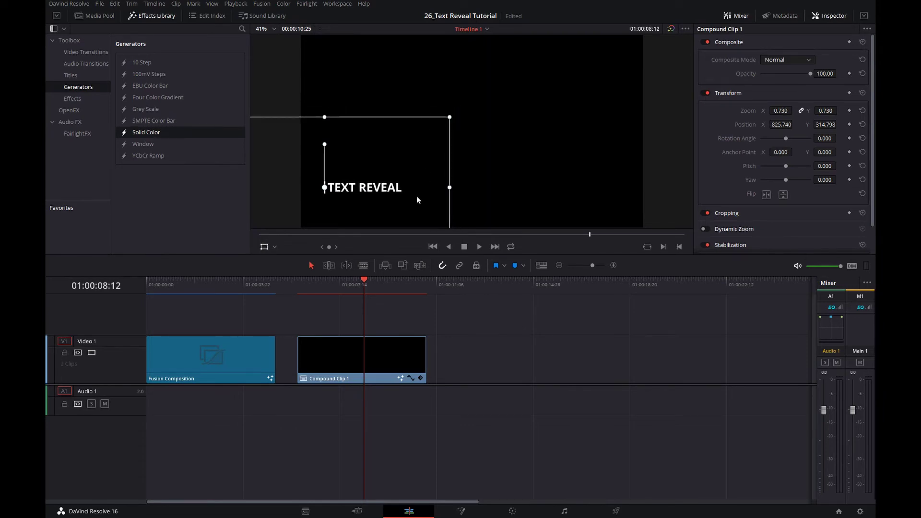
{"action": "left_click", "coordinate": [263, 246]}
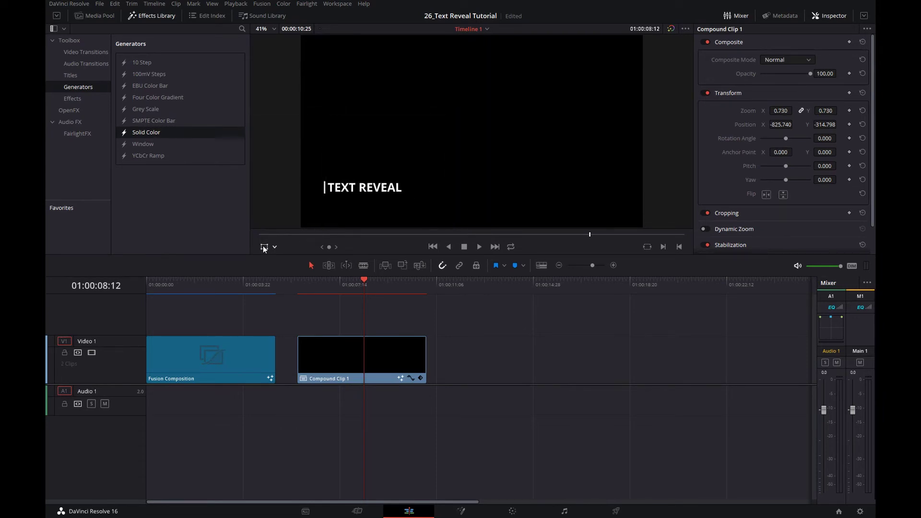
Adjust Compound Clip 1's Transform position to X -837.740 and Y -382.798, checking the title along the timeline.
{"action": "left_click_drag", "start_coordinate": [363, 280], "coordinate": [307, 286]}
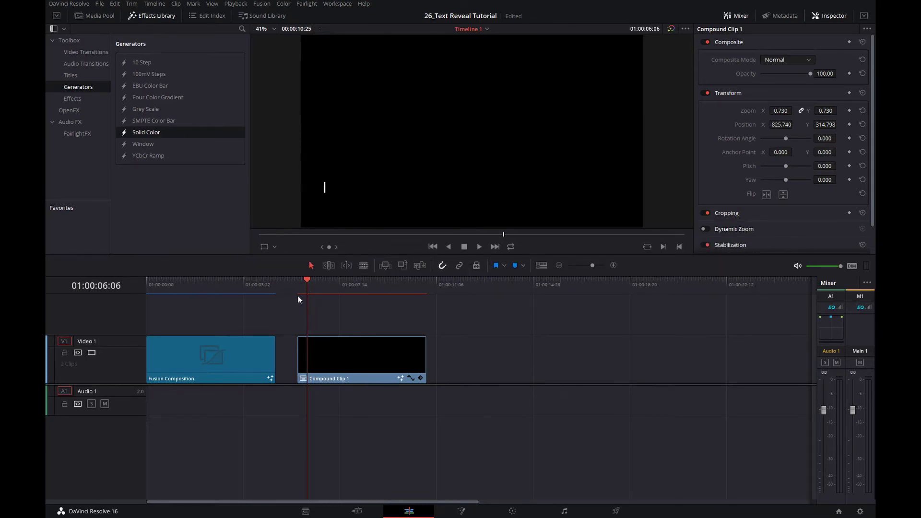
{"action": "left_click", "coordinate": [359, 367]}
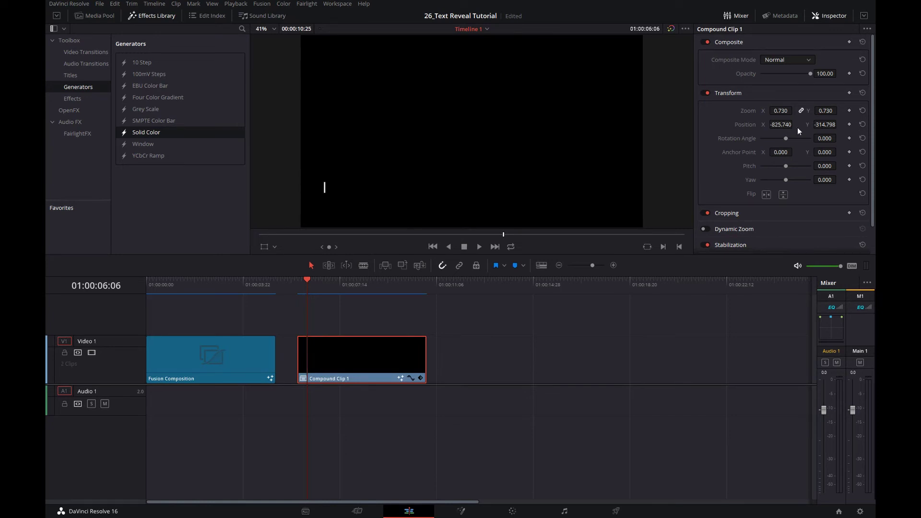
{"action": "left_click_drag", "start_coordinate": [775, 125], "coordinate": [808, 129]}
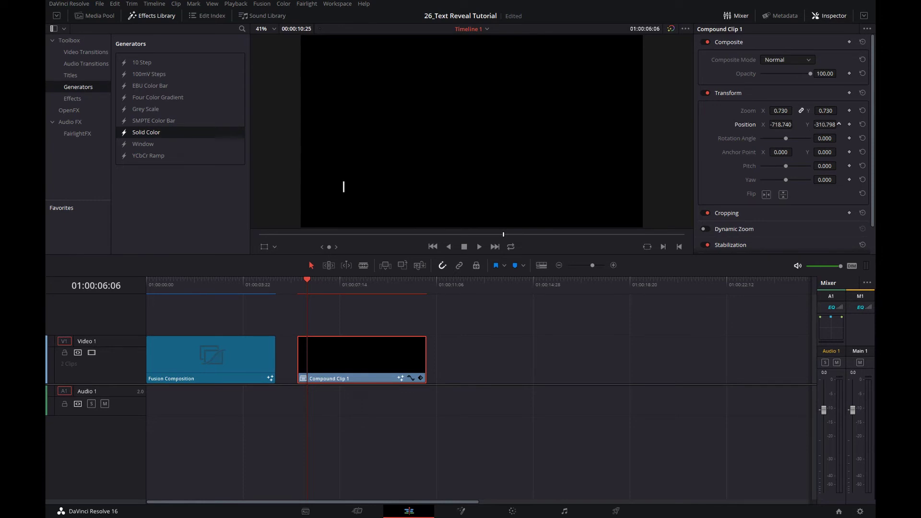
{"action": "left_click_drag", "start_coordinate": [822, 124], "coordinate": [787, 126]}
{"action": "left_click_drag", "start_coordinate": [307, 281], "coordinate": [385, 293]}
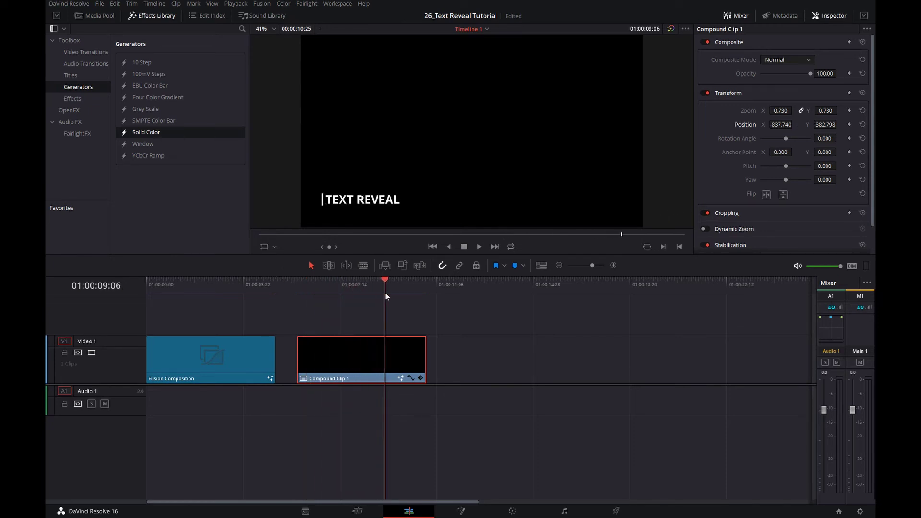
{"action": "mouse_move", "coordinate": [816, 124]}
{"action": "left_mouse_down"}
{"action": "mouse_move", "coordinate": [839, 124]}
{"action": "mouse_move", "coordinate": [811, 111]}
{"action": "left_mouse_up"}
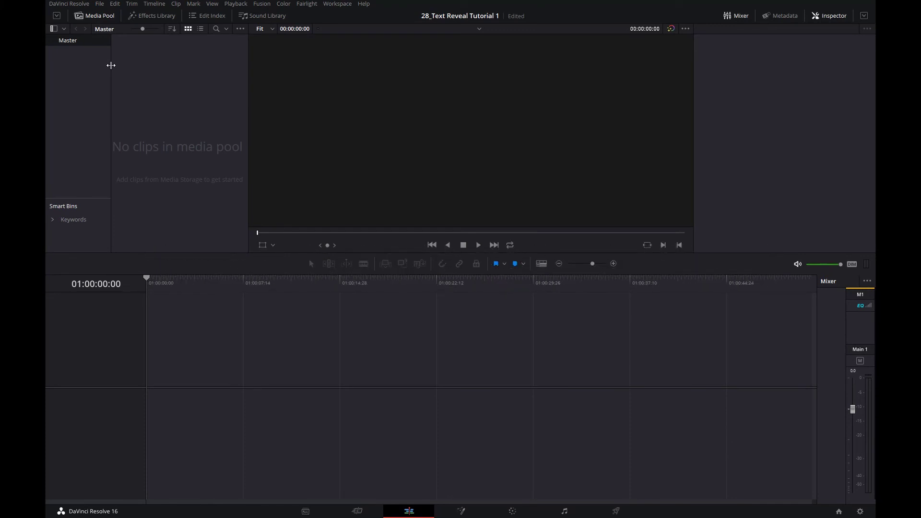
Add a Fusion Composition effect at the start of the empty timeline in the new project.
{"action": "left_click", "coordinate": [151, 16]}
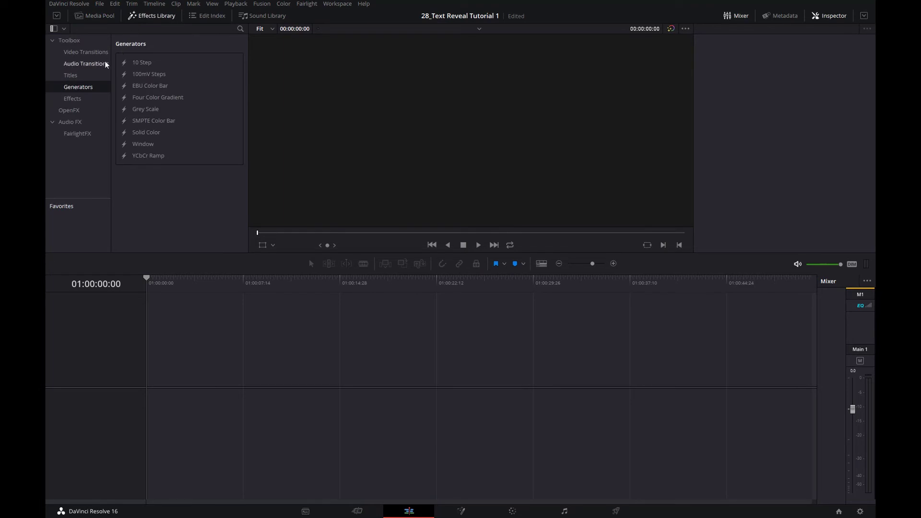
{"action": "left_click", "coordinate": [74, 99]}
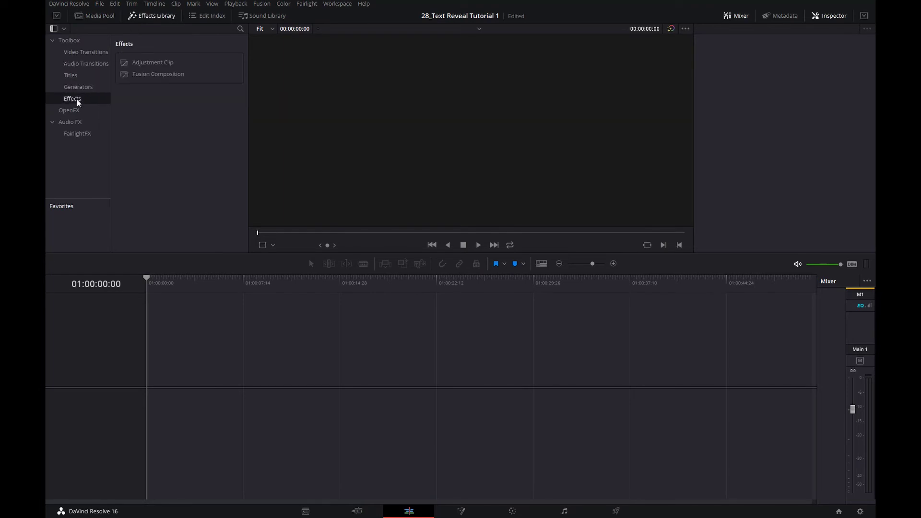
{"action": "left_click", "coordinate": [141, 75]}
{"action": "left_click_drag", "start_coordinate": [169, 77], "coordinate": [188, 297]}
{"action": "left_click_drag", "start_coordinate": [173, 364], "coordinate": [147, 367]}
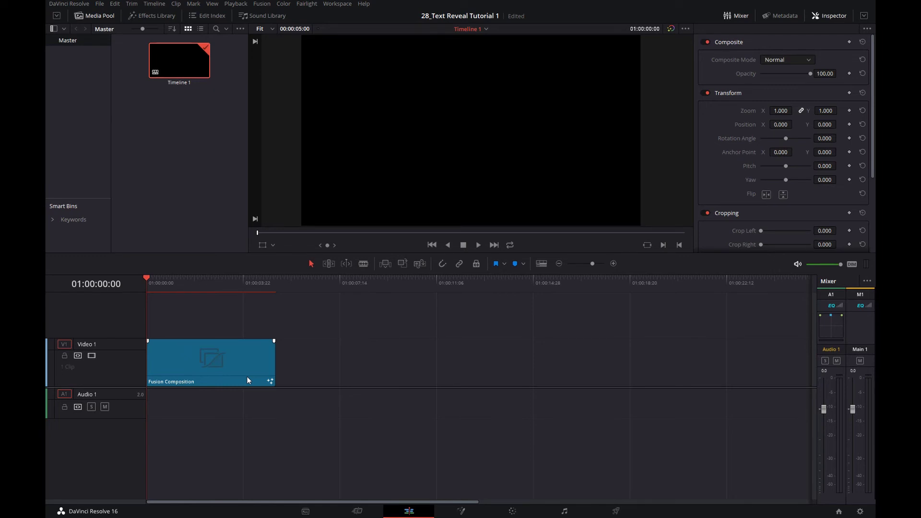
Open the composition in Fusion, widen the node area, and move the MediaOut1 node toward its middle.
{"action": "left_click", "coordinate": [460, 512]}
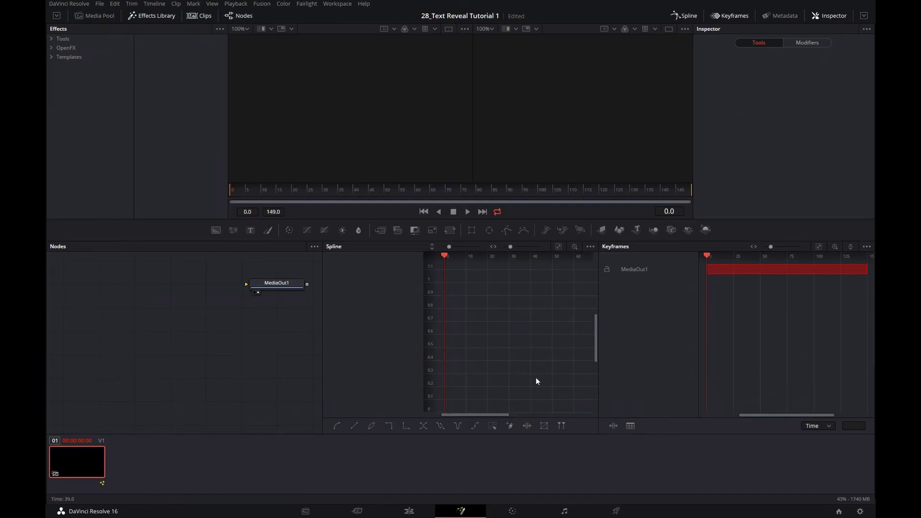
{"action": "left_click_drag", "start_coordinate": [599, 381], "coordinate": [764, 380]}
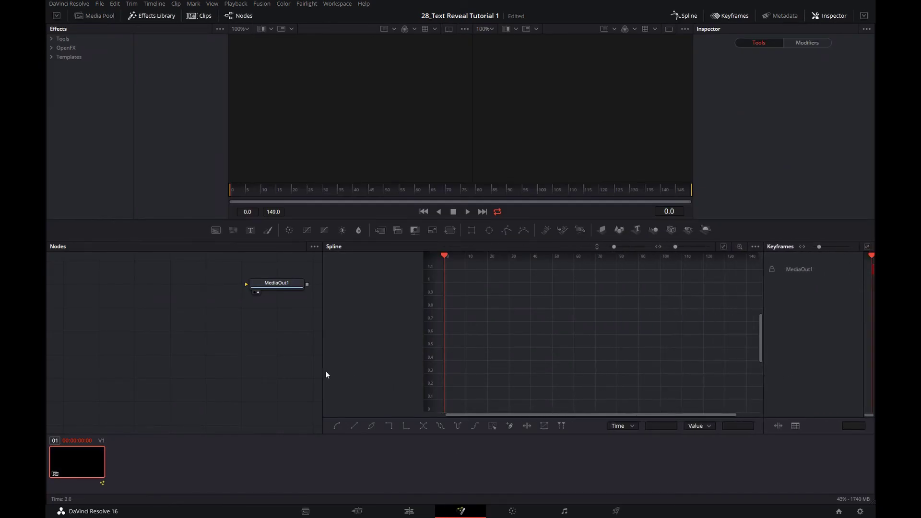
{"action": "left_click_drag", "start_coordinate": [323, 372], "coordinate": [548, 370]}
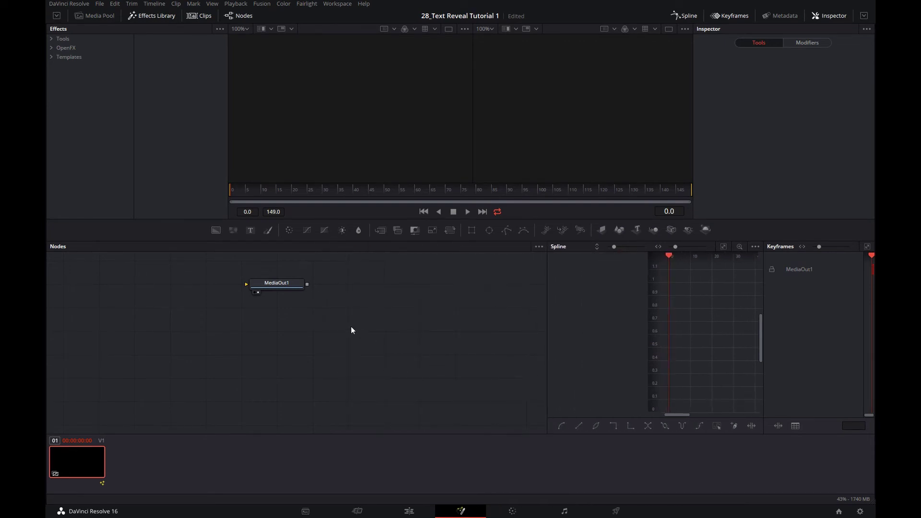
{"action": "left_click_drag", "start_coordinate": [277, 283], "coordinate": [347, 304]}
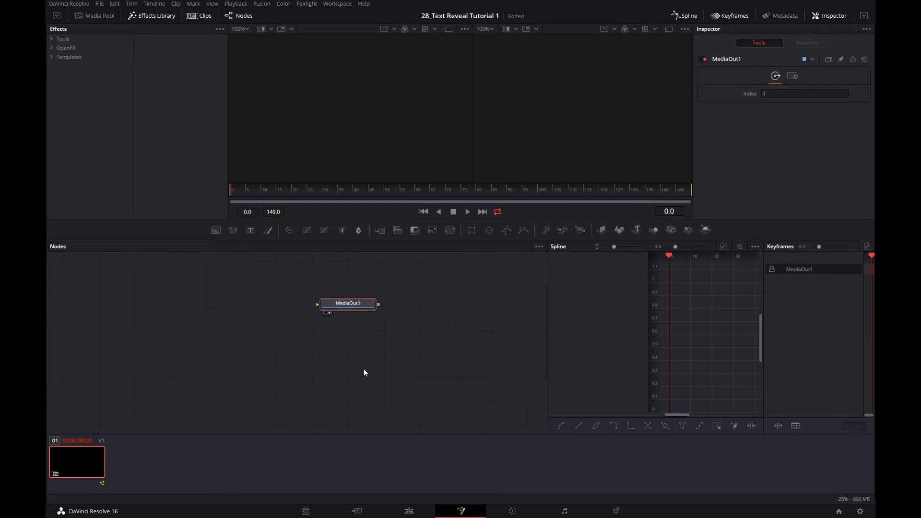
Switch to File Explorer and open the Text Animations folder inside Videos > EK PHOTO LAB, finding the TextReveal settings files.
{"action": "key", "text": "super"}
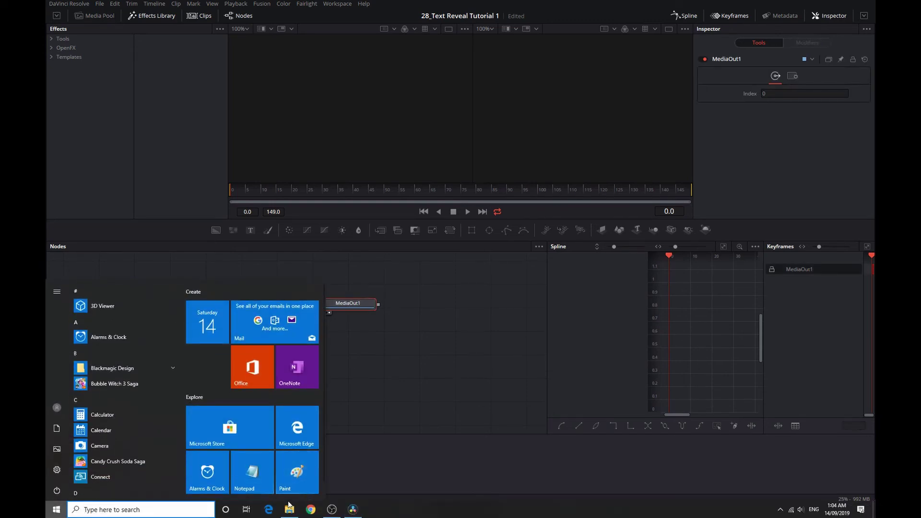
{"action": "left_click", "coordinate": [289, 504]}
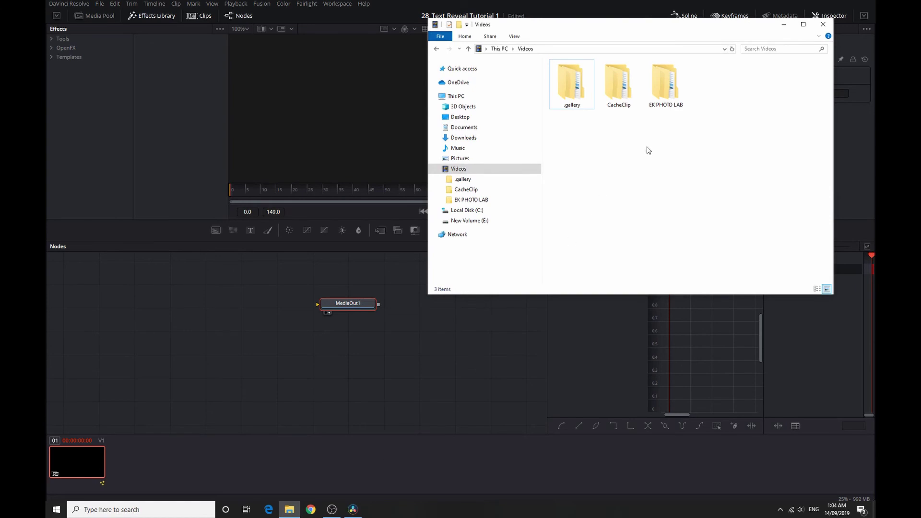
{"action": "double_click", "coordinate": [668, 94]}
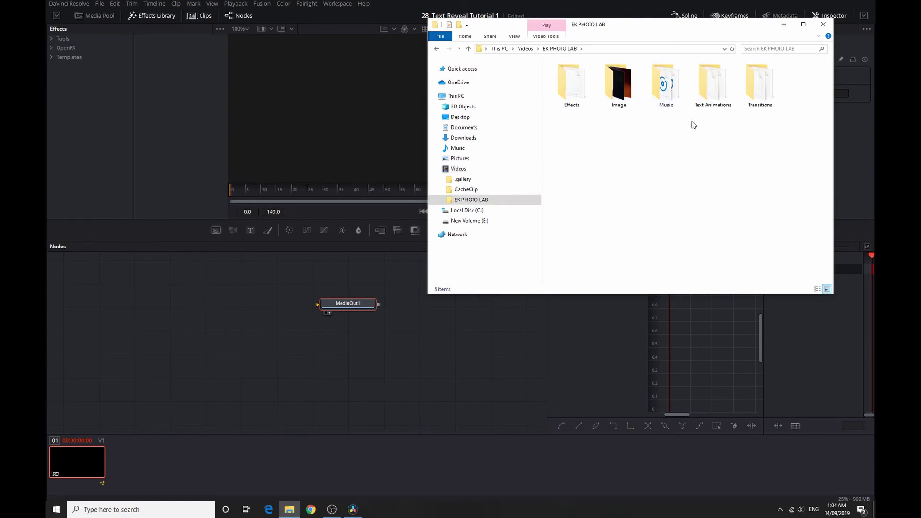
{"action": "double_click", "coordinate": [713, 86]}
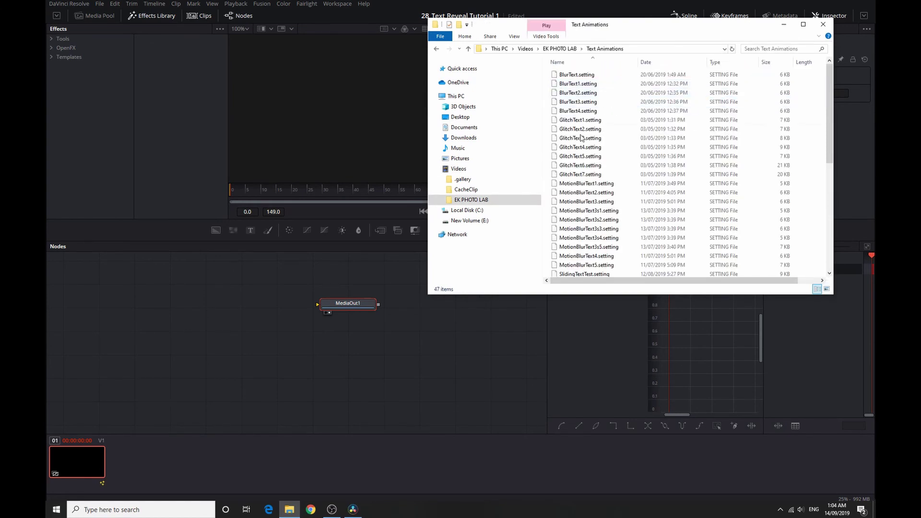
{"action": "scroll", "coordinate": [581, 144], "scroll_direction": "down", "scroll_amount": 3}
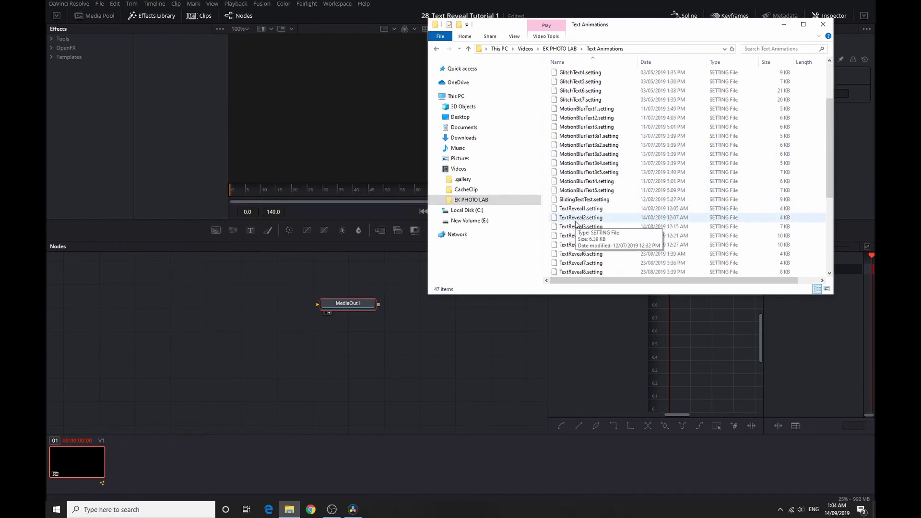
{"action": "scroll", "coordinate": [578, 211], "scroll_direction": "down", "scroll_amount": 1}
Bring TextReveal3.setting into the Fusion node graph and connect its Group3 node to MediaOut1.
{"action": "left_click", "coordinate": [580, 200]}
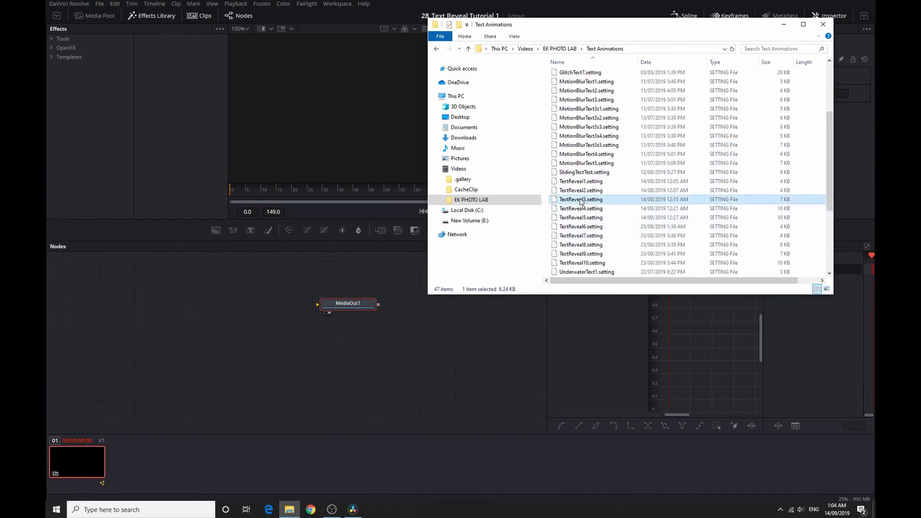
{"action": "left_click_drag", "start_coordinate": [581, 201], "coordinate": [318, 305]}
{"action": "left_click", "coordinate": [176, 310]}
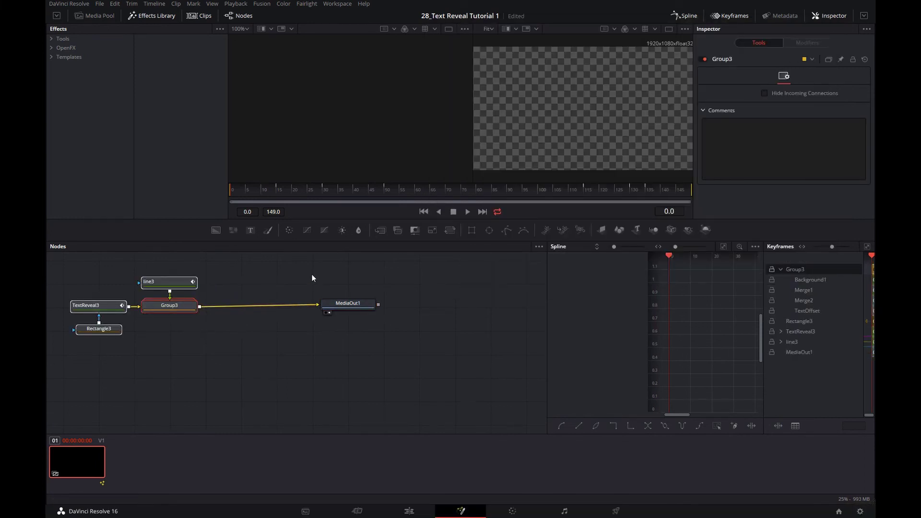
{"action": "left_click", "coordinate": [261, 283]}
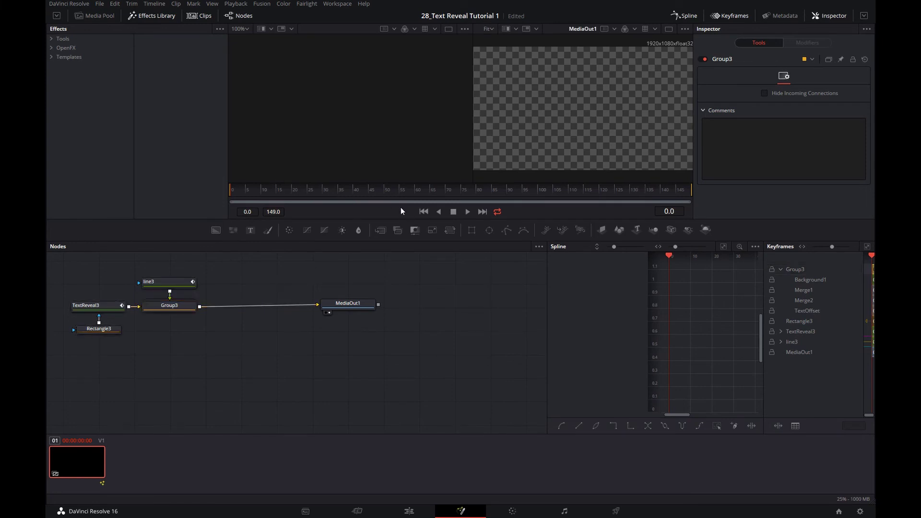
Play the text reveal in Fusion, and play it from the start of the timeline on the Edit page.
{"action": "left_click", "coordinate": [465, 211]}
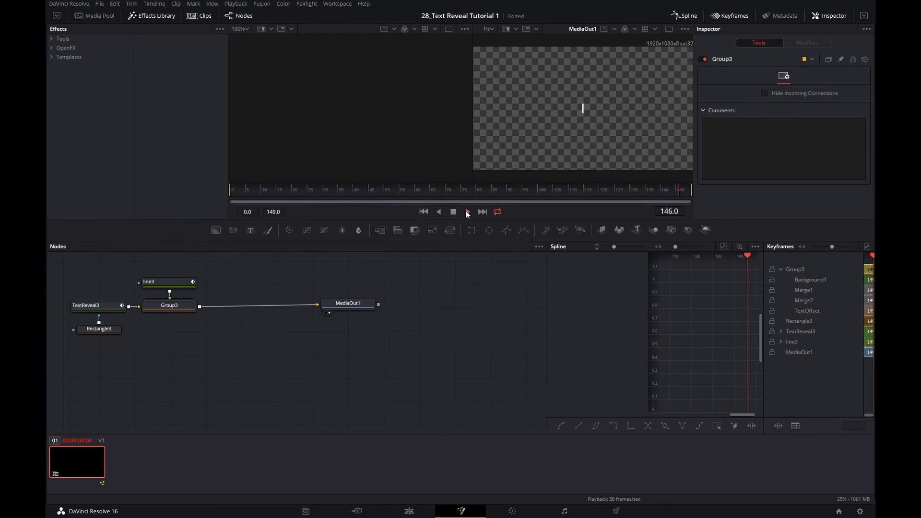
{"action": "left_click", "coordinate": [455, 211]}
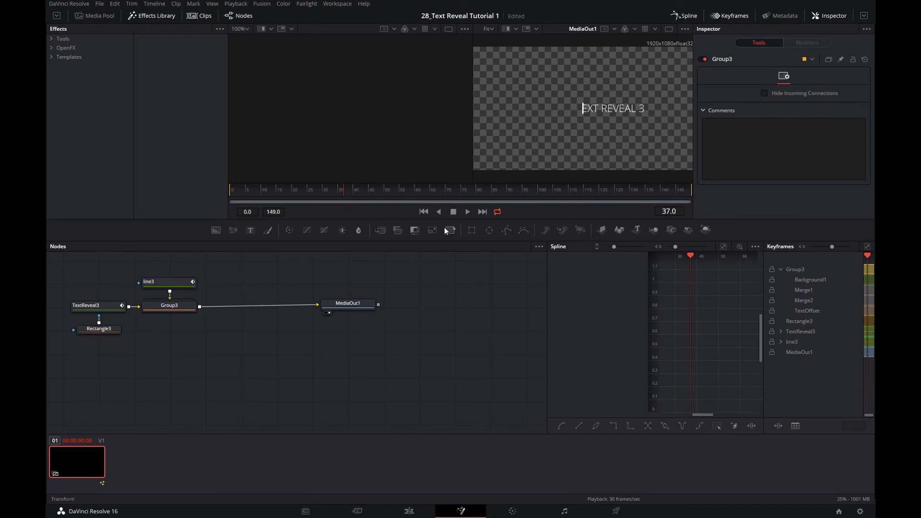
{"action": "left_click", "coordinate": [409, 512]}
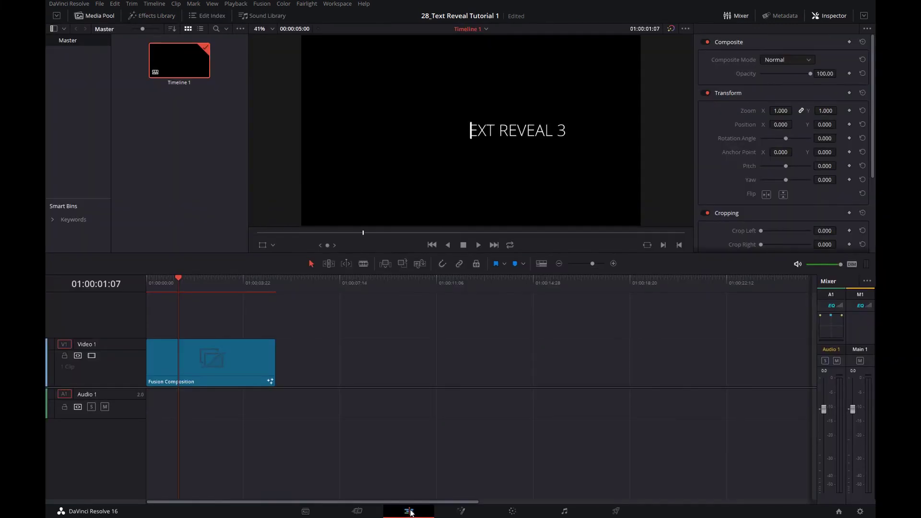
{"action": "left_click_drag", "start_coordinate": [178, 278], "coordinate": [144, 277]}
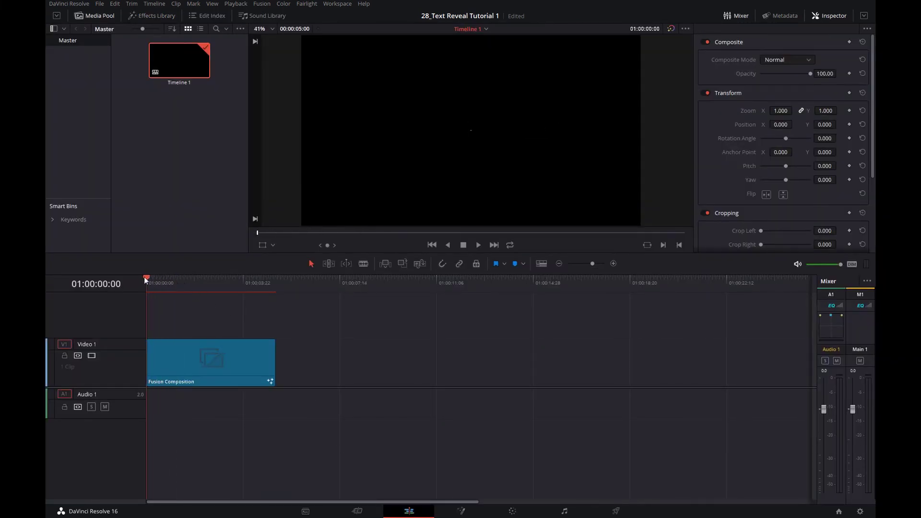
{"action": "left_click", "coordinate": [476, 246]}
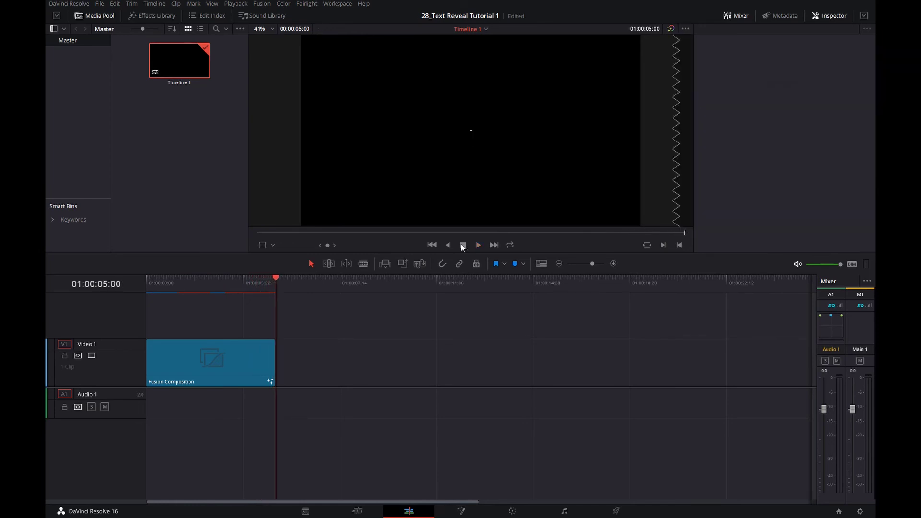
{"action": "left_click_drag", "start_coordinate": [276, 278], "coordinate": [134, 278]}
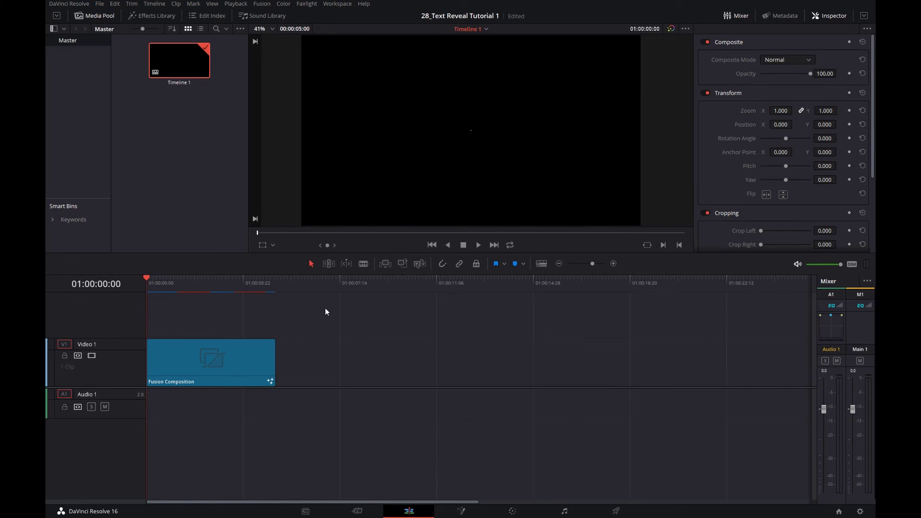
{"action": "left_click", "coordinate": [479, 245]}
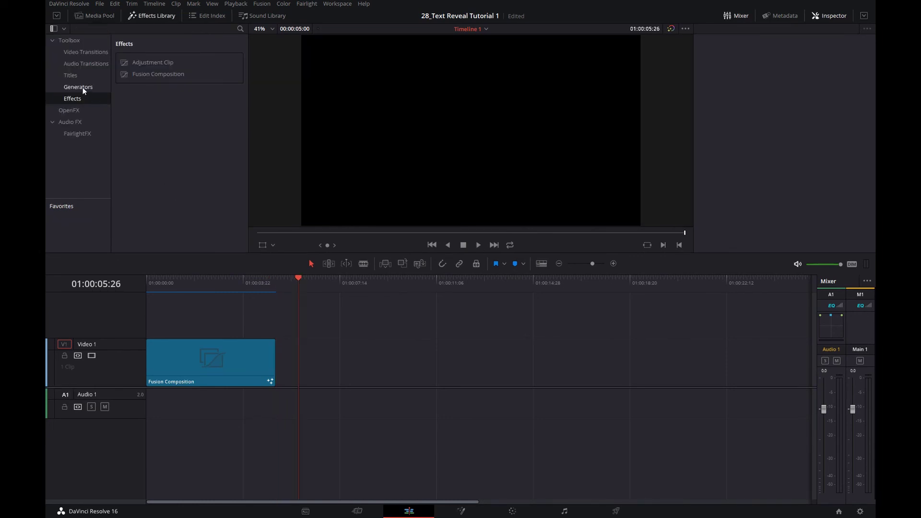
Turn on timeline snapping and add a Solid Color generator to Video 1 at the playhead after the Fusion Composition.
{"action": "left_click", "coordinate": [441, 264]}
{"action": "left_click", "coordinate": [78, 87]}
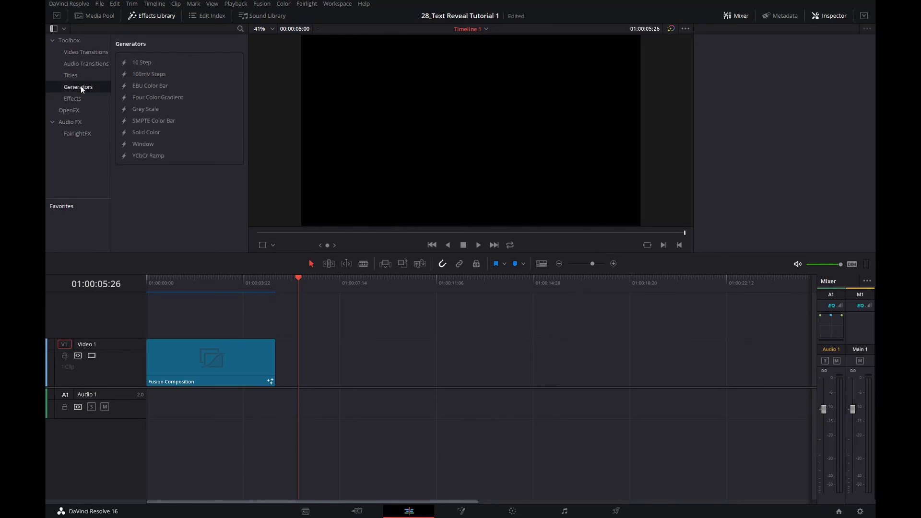
{"action": "left_click", "coordinate": [144, 132]}
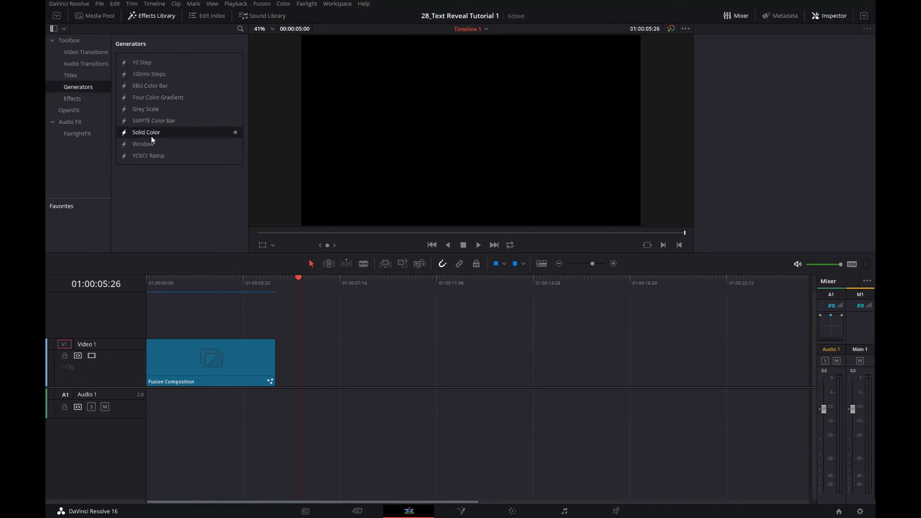
{"action": "left_click_drag", "start_coordinate": [147, 133], "coordinate": [297, 368]}
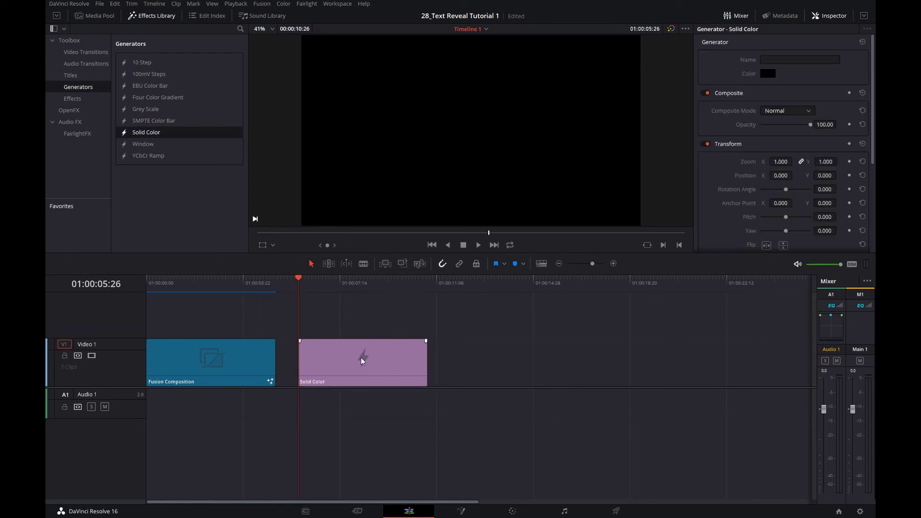
Convert the Solid Color clip into a new compound clip named Compound Clip 1.
{"action": "right_click", "coordinate": [363, 356]}
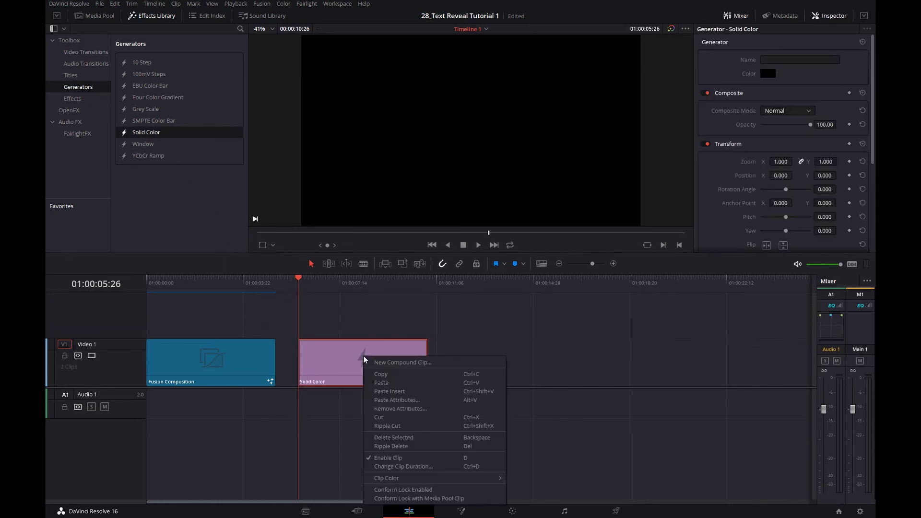
{"action": "left_click", "coordinate": [389, 363]}
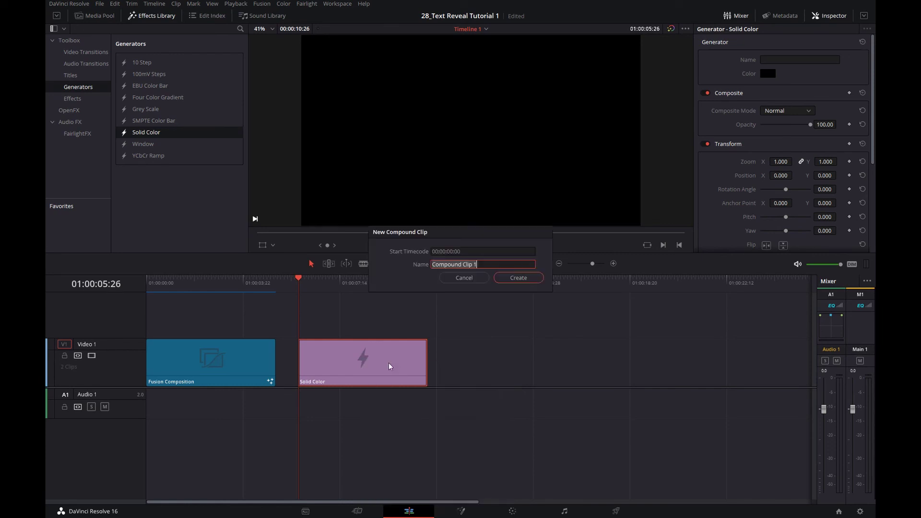
{"action": "left_click", "coordinate": [518, 278]}
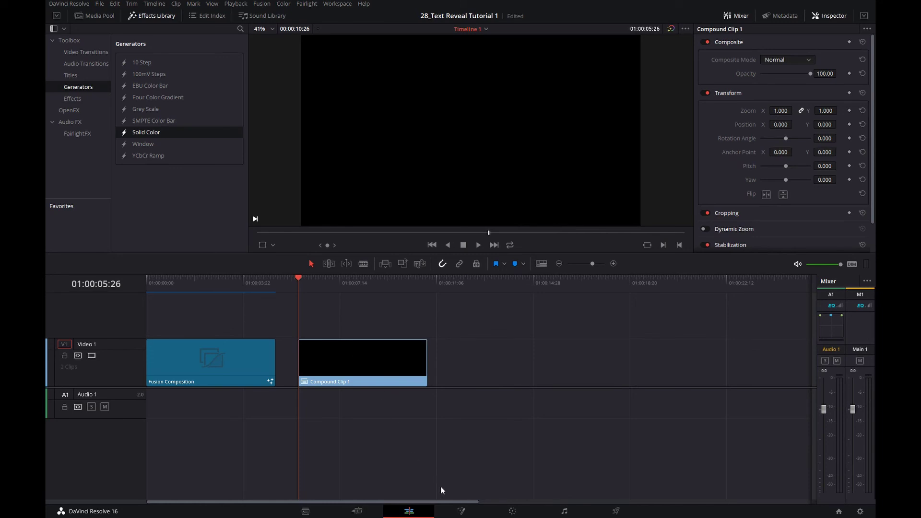
Open Compound Clip 1 in Fusion, widen the node area, and delete the MediaIn1 node.
{"action": "left_click", "coordinate": [460, 511]}
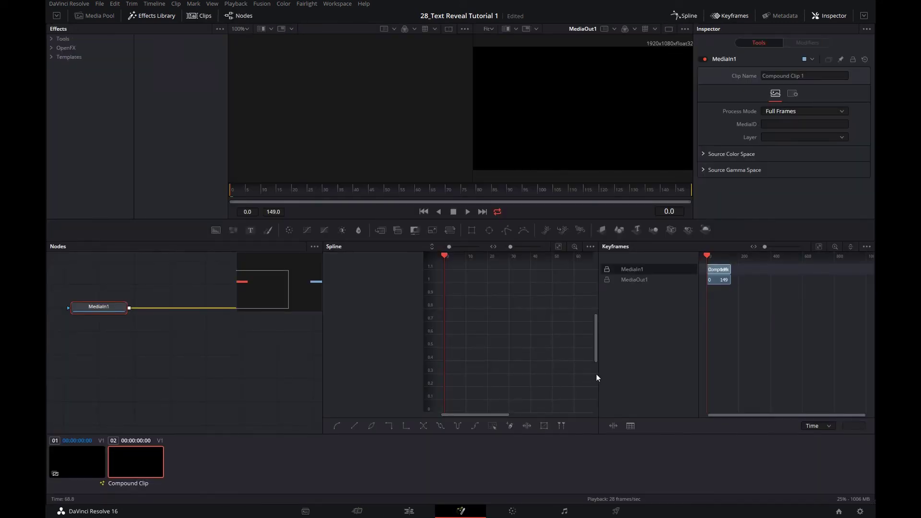
{"action": "left_click_drag", "start_coordinate": [599, 374], "coordinate": [739, 370]}
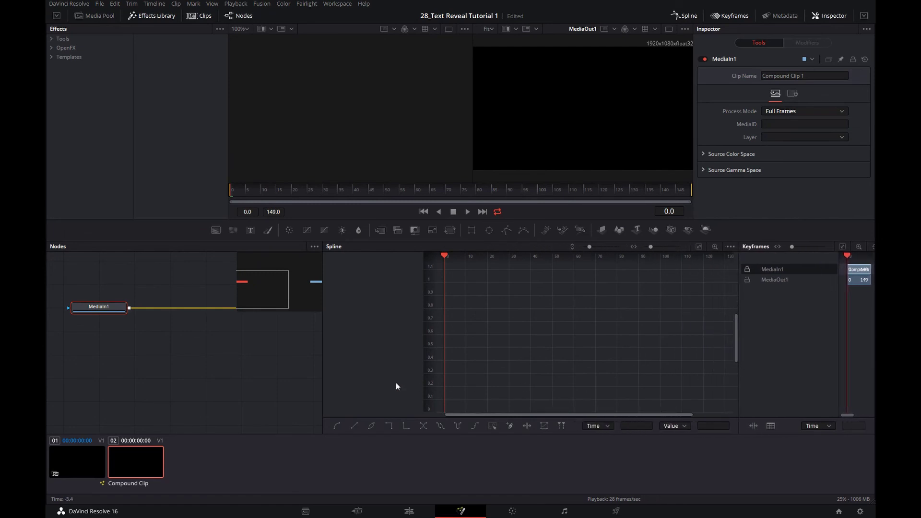
{"action": "left_click_drag", "start_coordinate": [324, 381], "coordinate": [531, 382]}
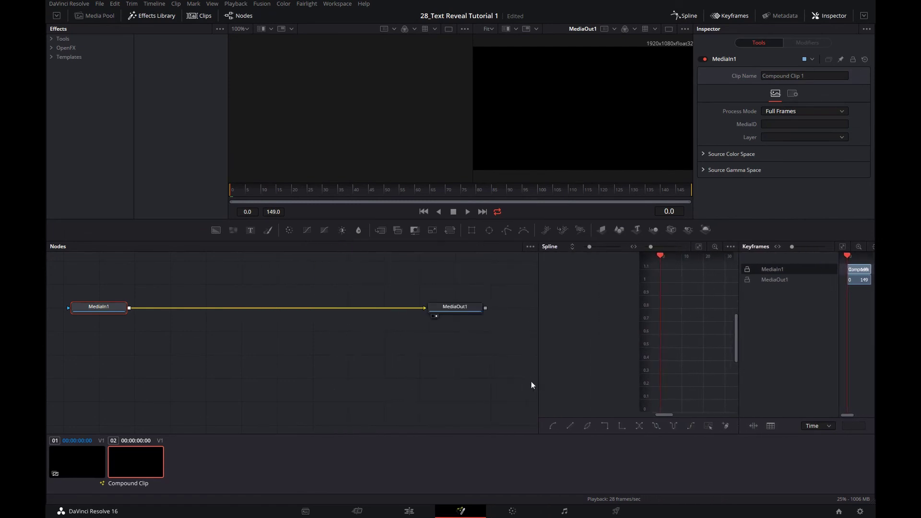
{"action": "key", "text": "Delete"}
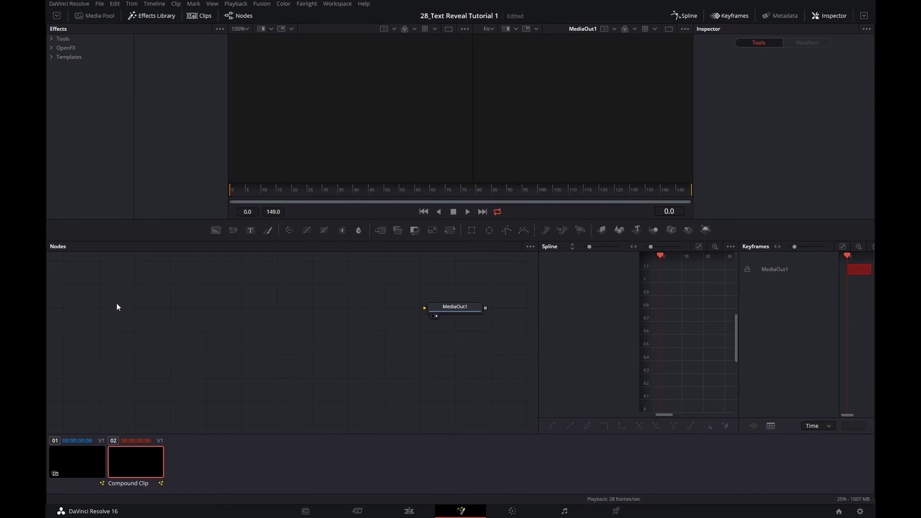
From File Explorer, add TextReveal3.setting in Videos > EK PHOTO LAB > Text Animations to the compound clip's node graph.
{"action": "key", "text": "super"}
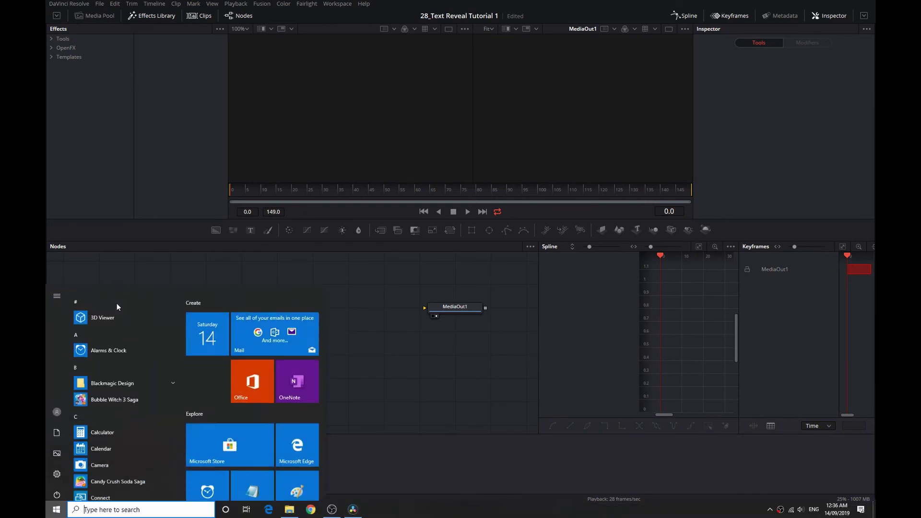
{"action": "left_click", "coordinate": [290, 511]}
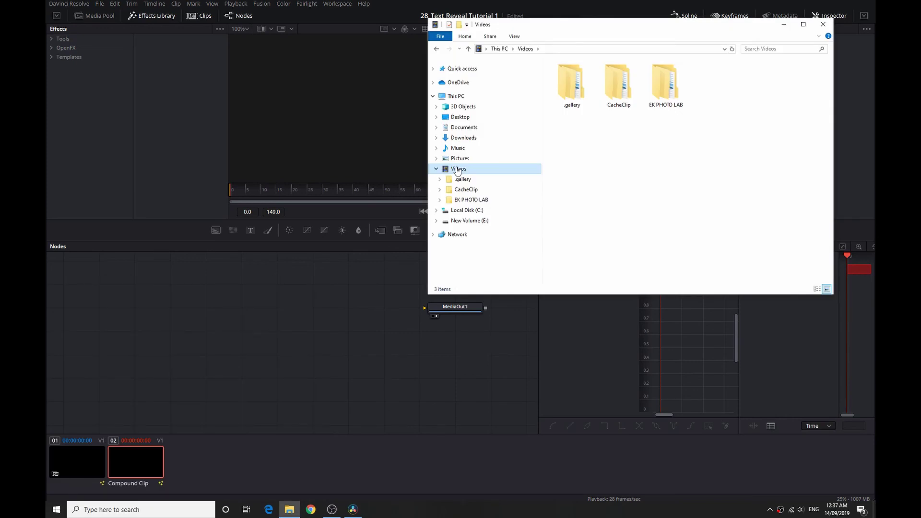
{"action": "double_click", "coordinate": [660, 85]}
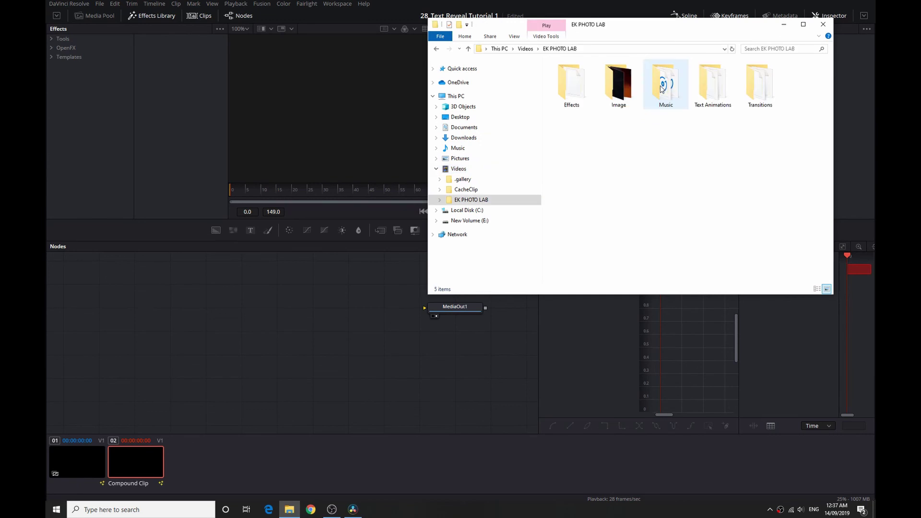
{"action": "double_click", "coordinate": [707, 92]}
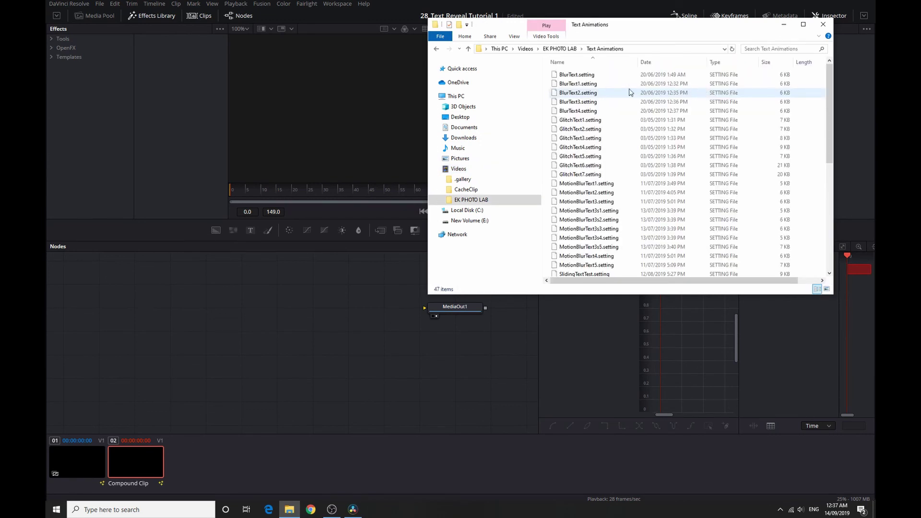
{"action": "scroll", "coordinate": [570, 186], "scroll_direction": "down", "scroll_amount": 4}
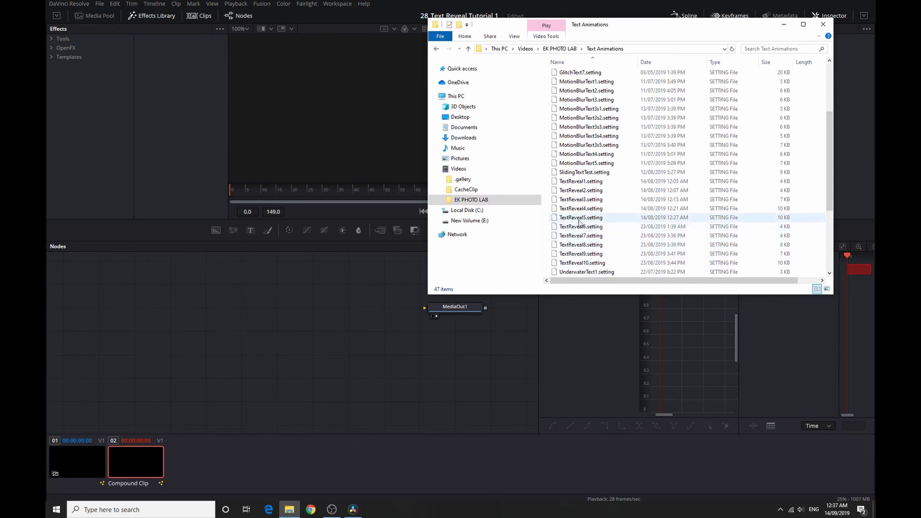
{"action": "left_click_drag", "start_coordinate": [577, 202], "coordinate": [235, 305]}
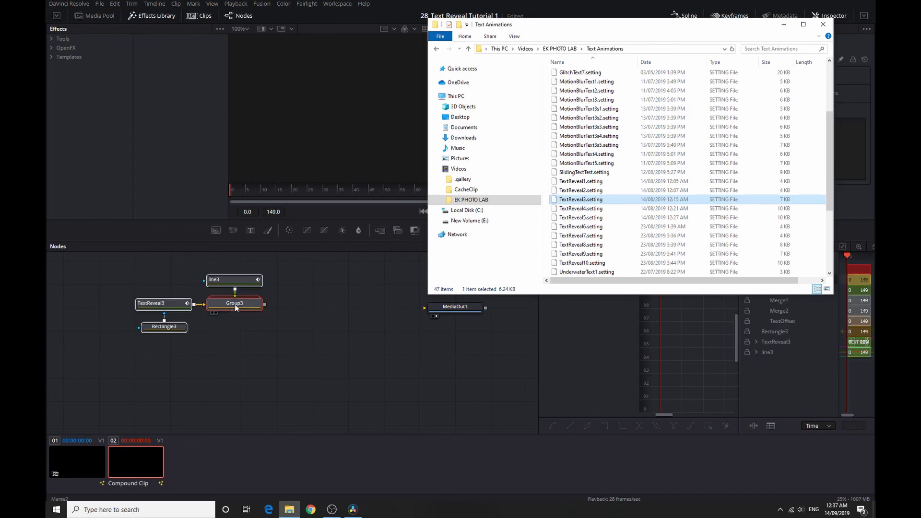
Connect the Group3 output to MediaOut1 in the compound clip's composition and play the reveal animation.
{"action": "left_click", "coordinate": [306, 284]}
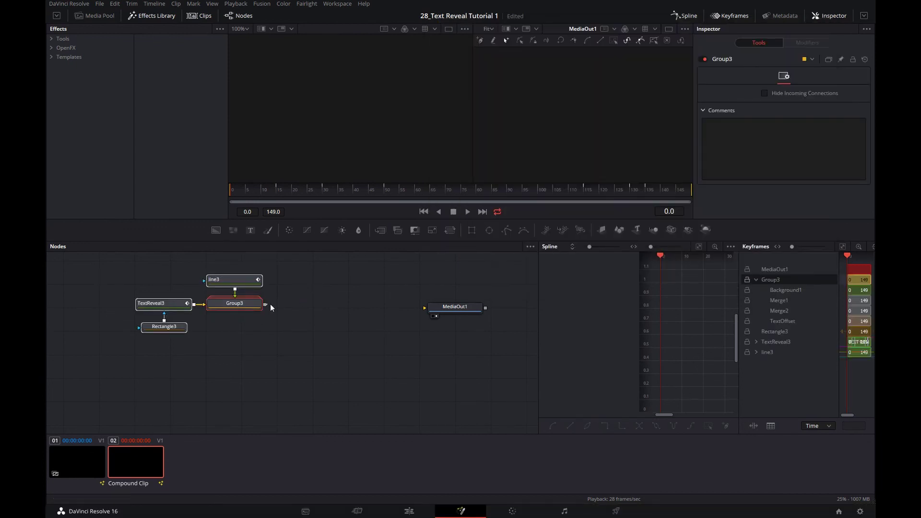
{"action": "left_click_drag", "start_coordinate": [376, 307], "coordinate": [426, 307]}
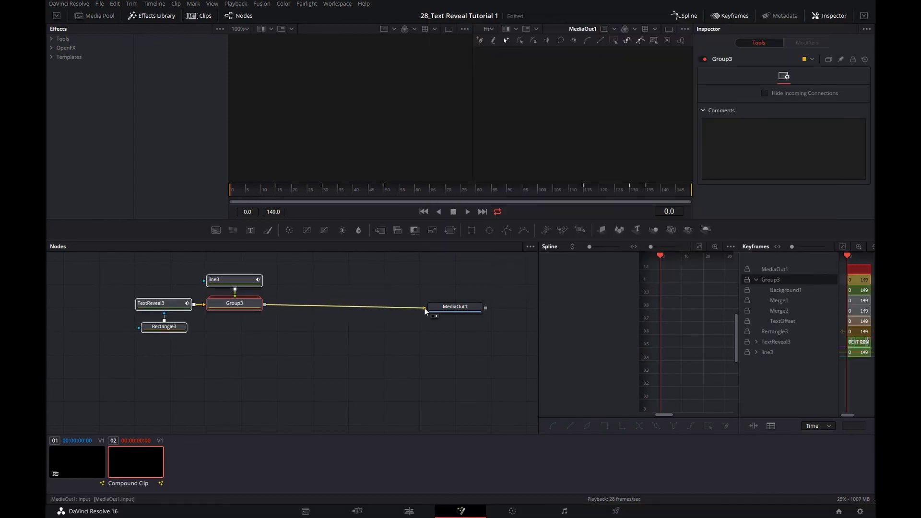
{"action": "left_click", "coordinate": [326, 271]}
{"action": "left_click", "coordinate": [468, 211]}
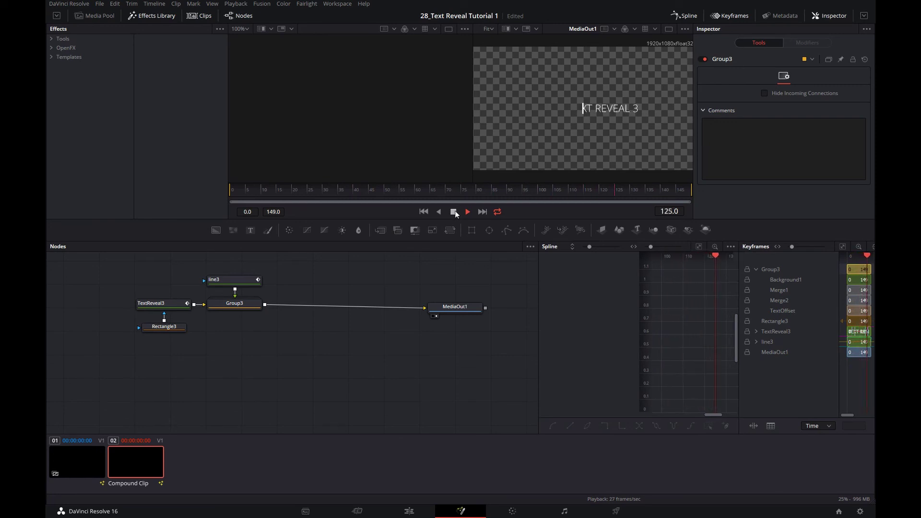
{"action": "left_click", "coordinate": [455, 212]}
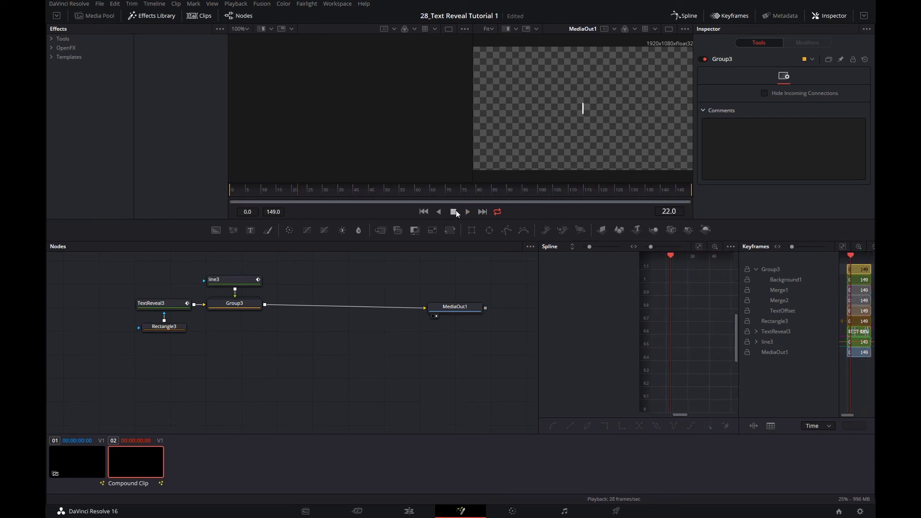
Return to the Edit page and preview Compound Clip 1 from its start, then replay it from the gap just before the clip.
{"action": "left_click", "coordinate": [409, 511]}
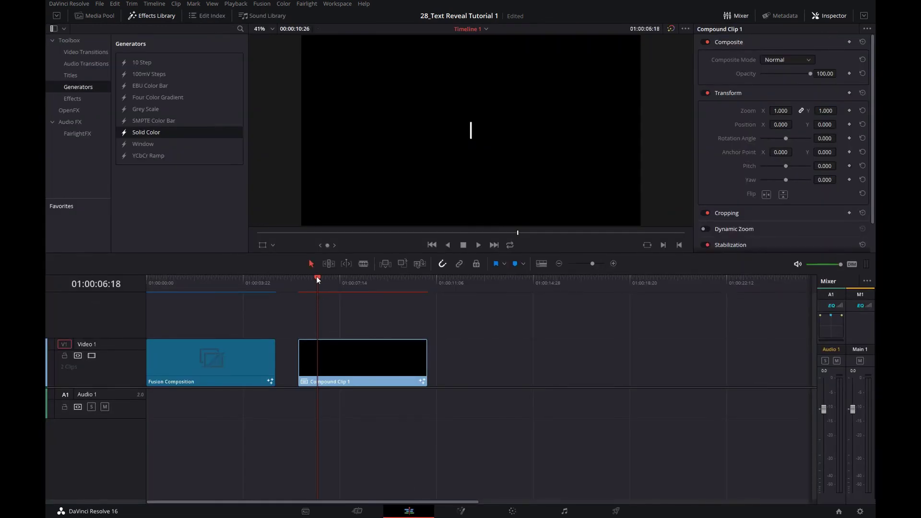
{"action": "left_click_drag", "start_coordinate": [315, 277], "coordinate": [303, 277]}
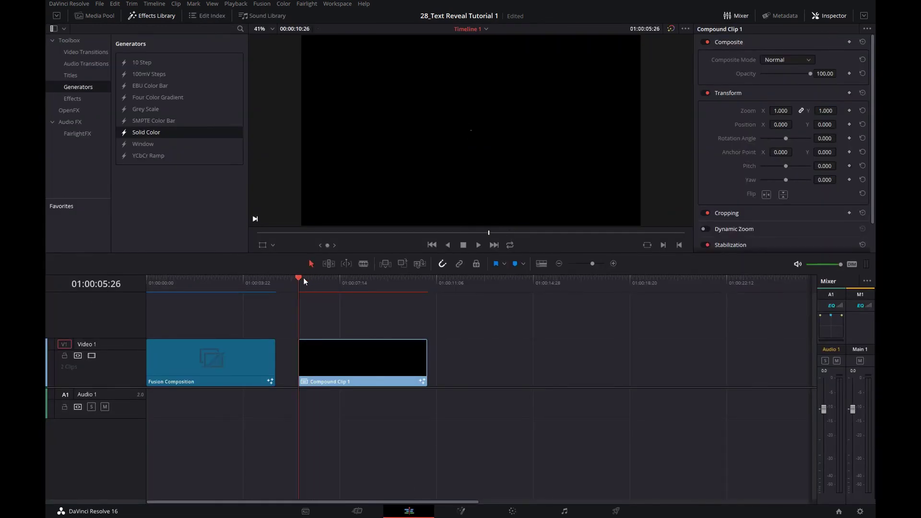
{"action": "left_click", "coordinate": [478, 245]}
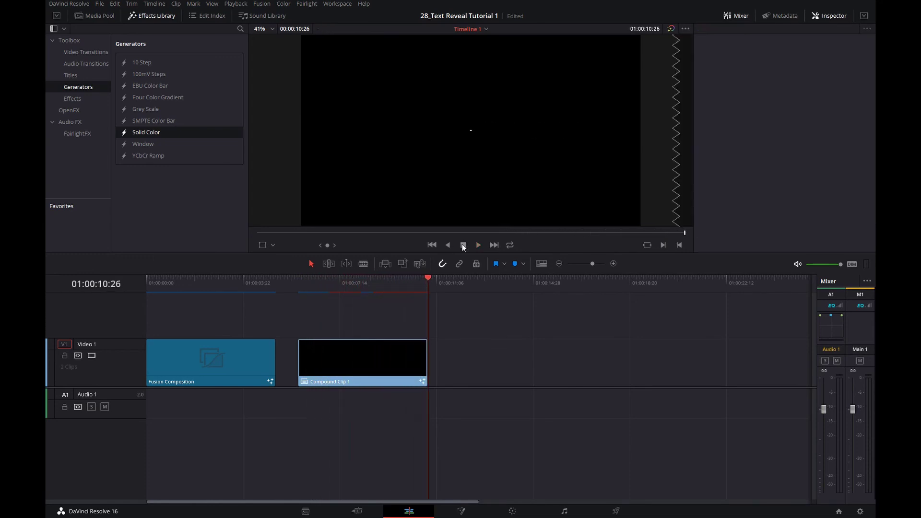
{"action": "left_click_drag", "start_coordinate": [428, 276], "coordinate": [302, 286]}
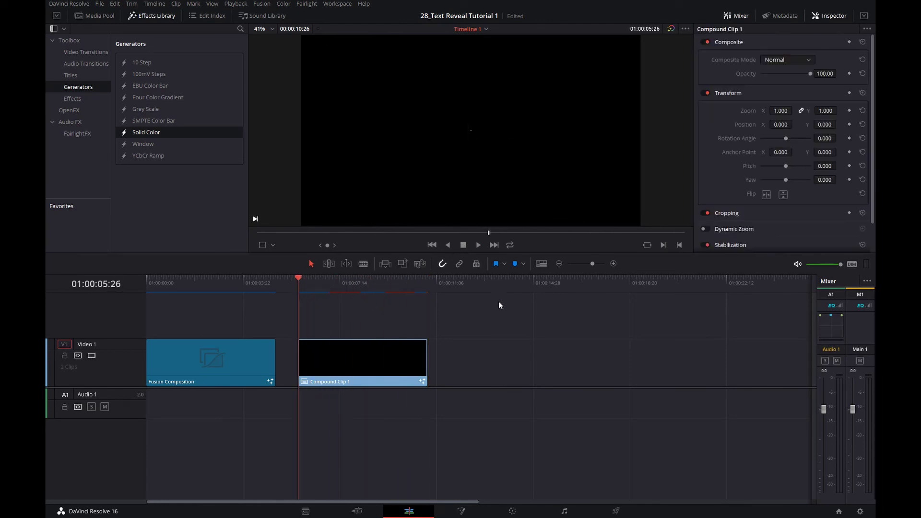
{"action": "left_click", "coordinate": [289, 281]}
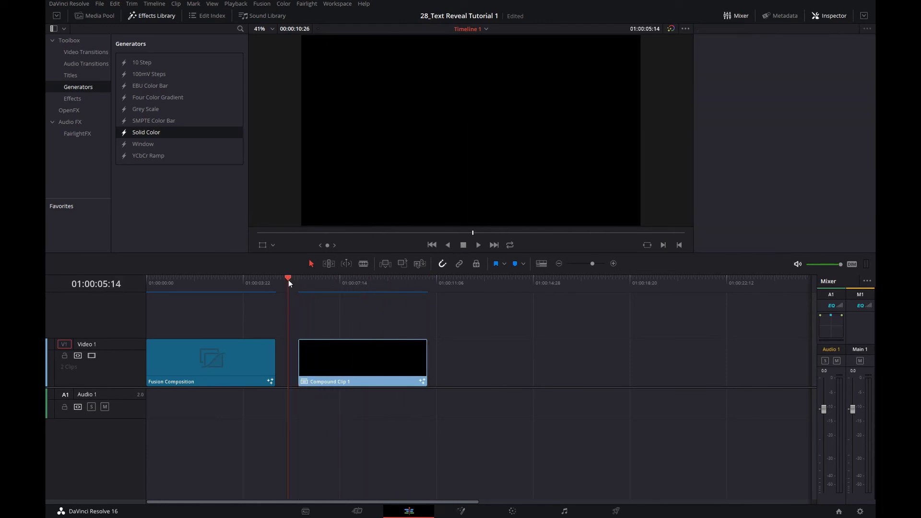
{"action": "left_click", "coordinate": [478, 245]}
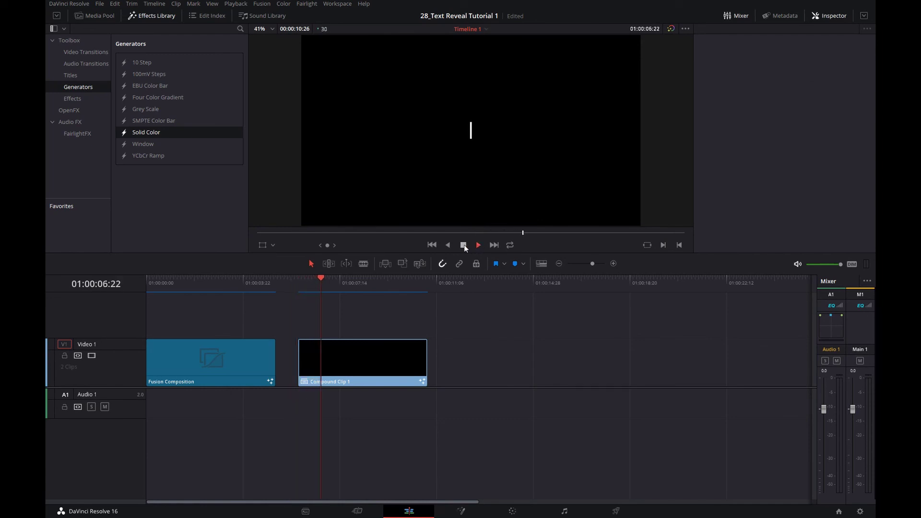